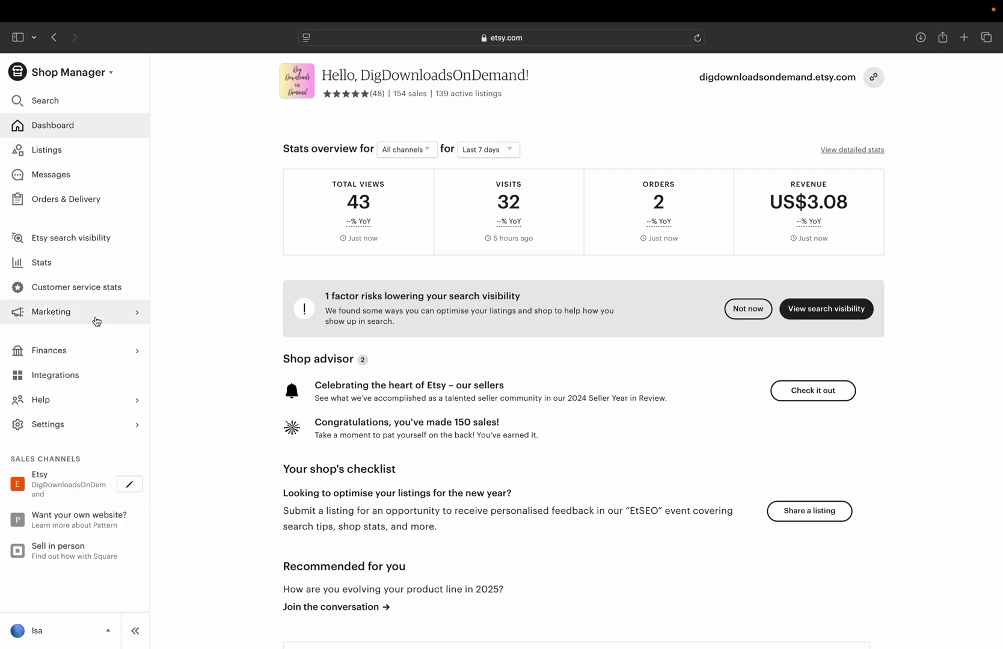
Go to Marketing > Sales and discounts in the Shop Manager sidebar.
{"action": "left_click", "coordinate": [96, 321]}
{"action": "left_click", "coordinate": [142, 125]}
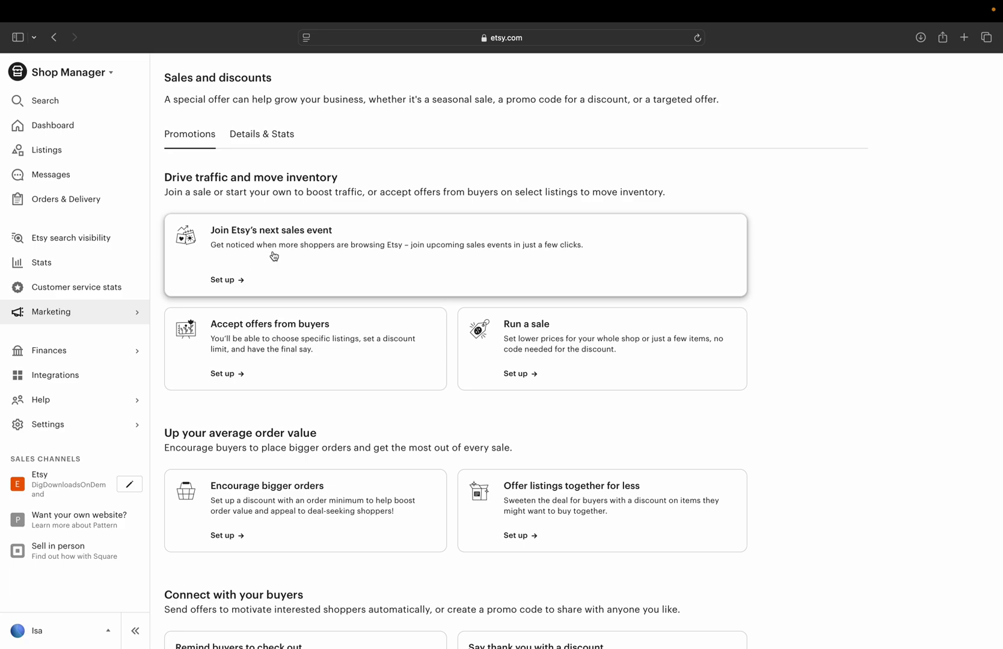
{"action": "left_click", "coordinate": [274, 257]}
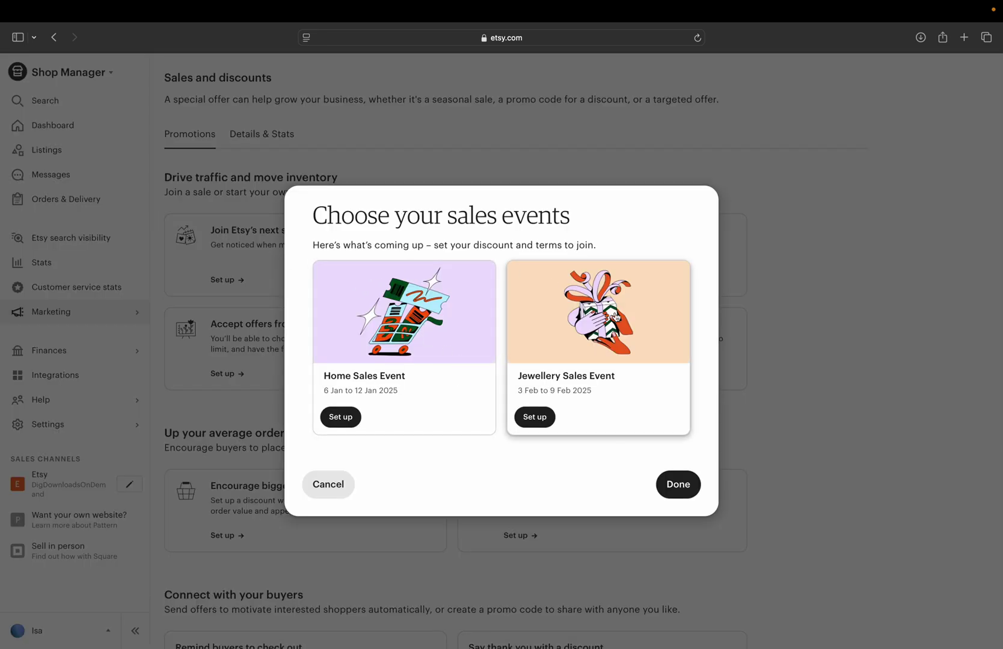
{"action": "left_click", "coordinate": [340, 417]}
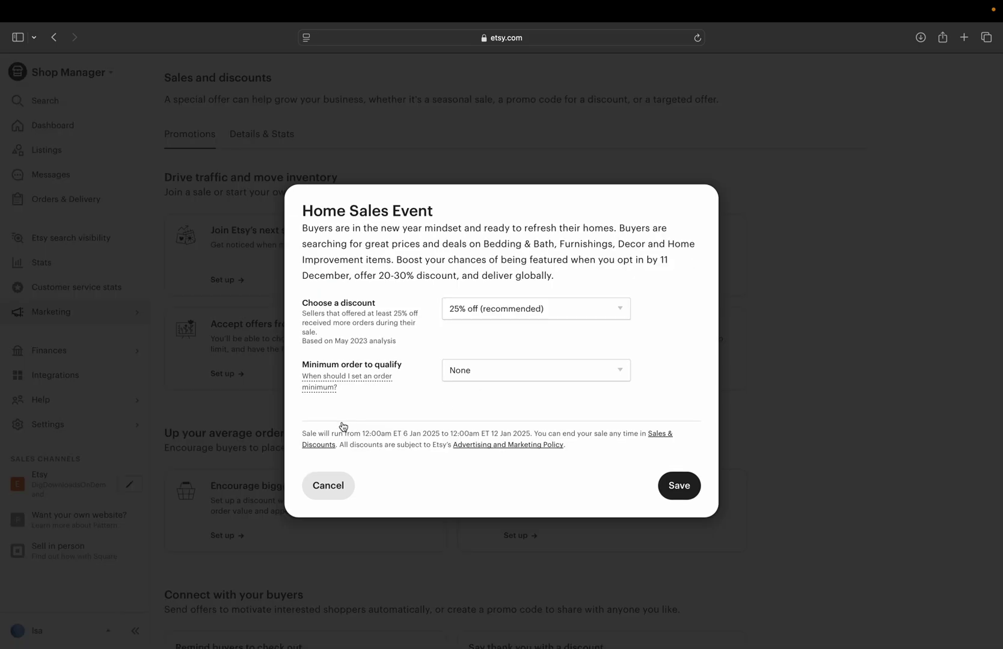
{"action": "left_click", "coordinate": [531, 309]}
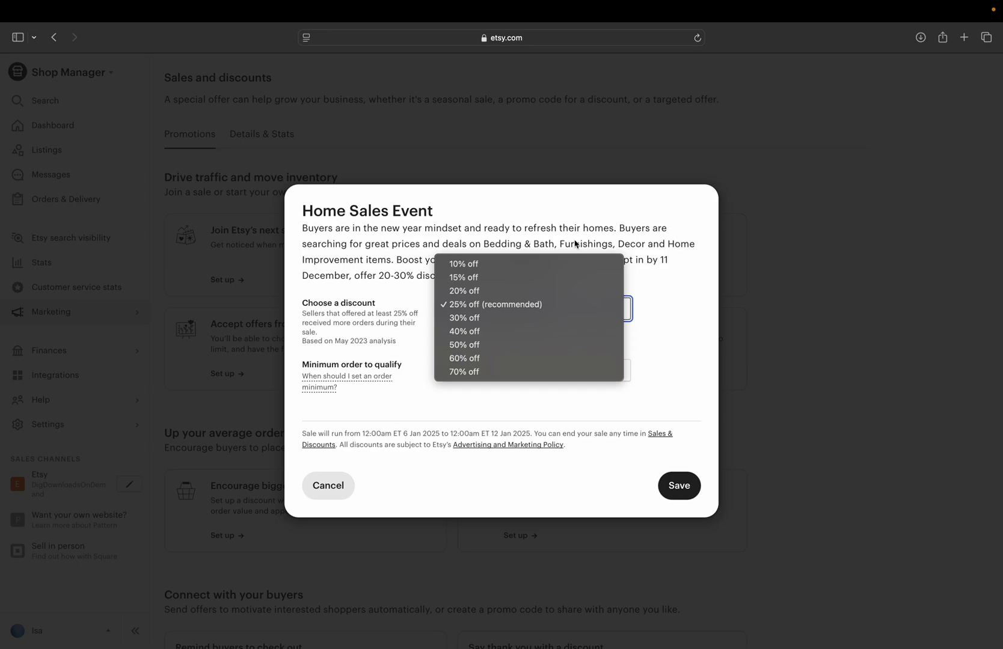
{"action": "left_click", "coordinate": [695, 348]}
{"action": "left_click", "coordinate": [505, 368]}
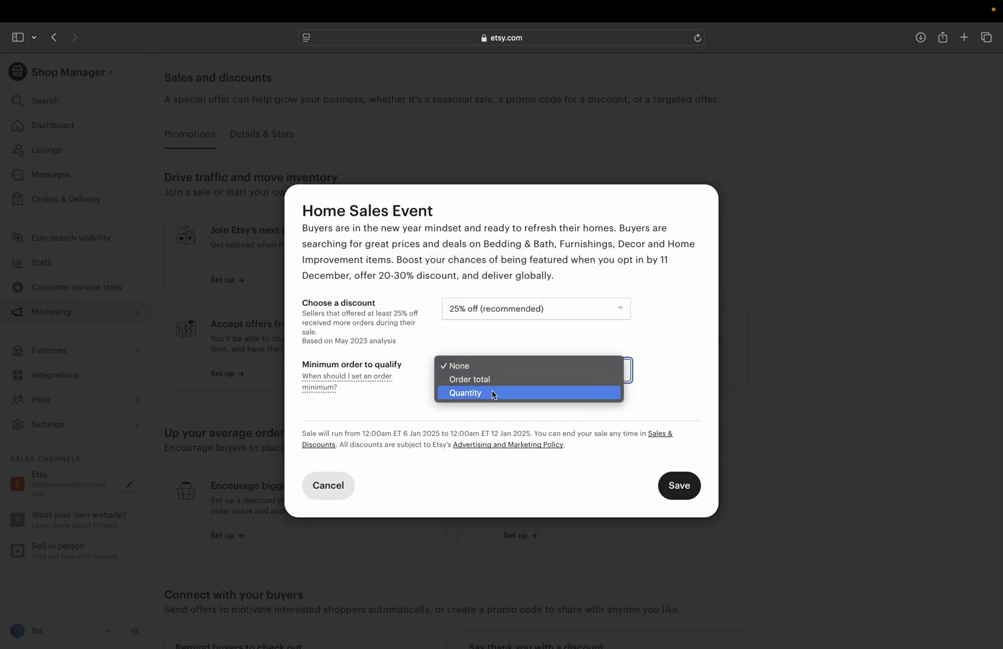
{"action": "left_click", "coordinate": [493, 394]}
{"action": "left_click", "coordinate": [616, 379]}
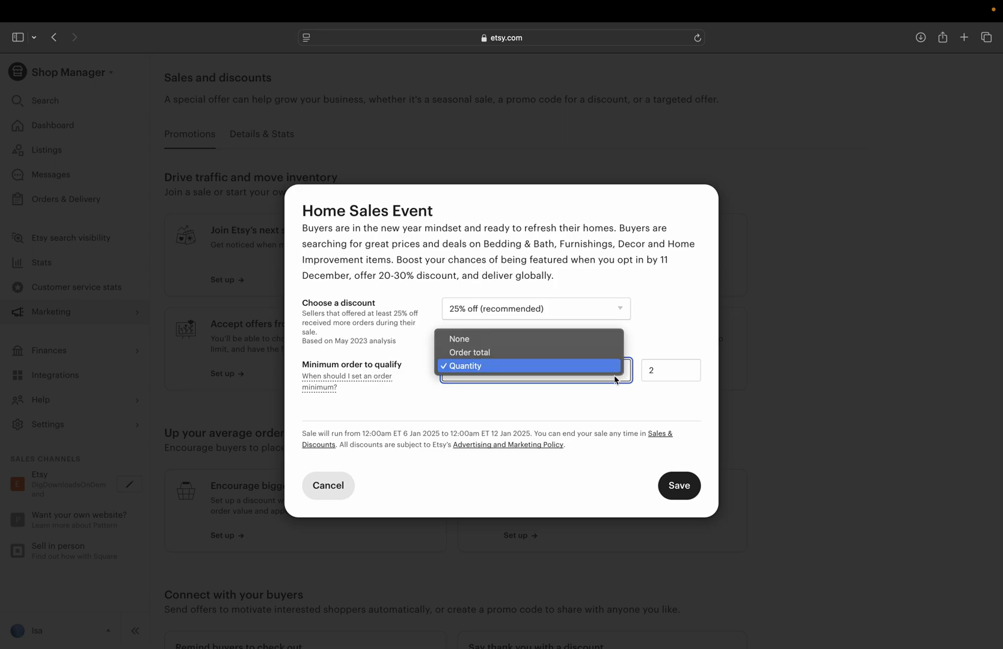
{"action": "left_click", "coordinate": [612, 352]}
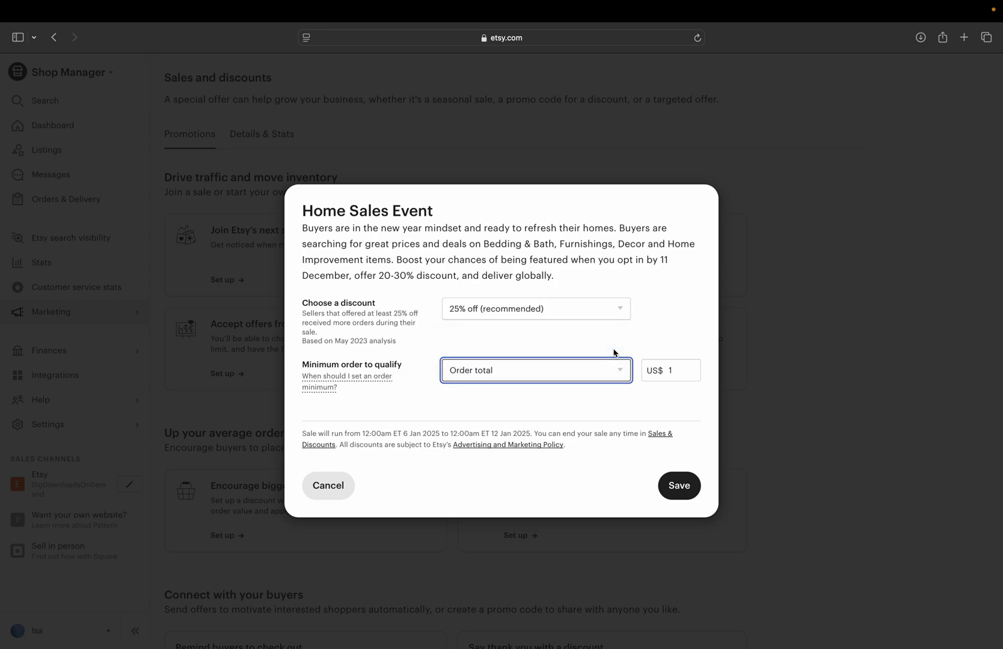
{"action": "double_click", "coordinate": [680, 371]}
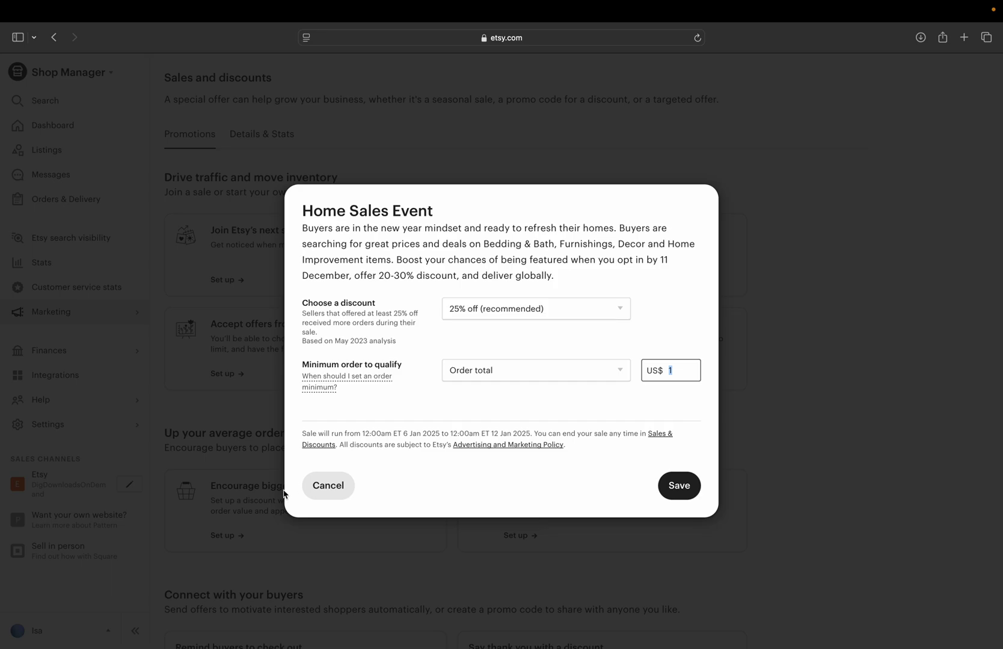
{"action": "left_click", "coordinate": [313, 488]}
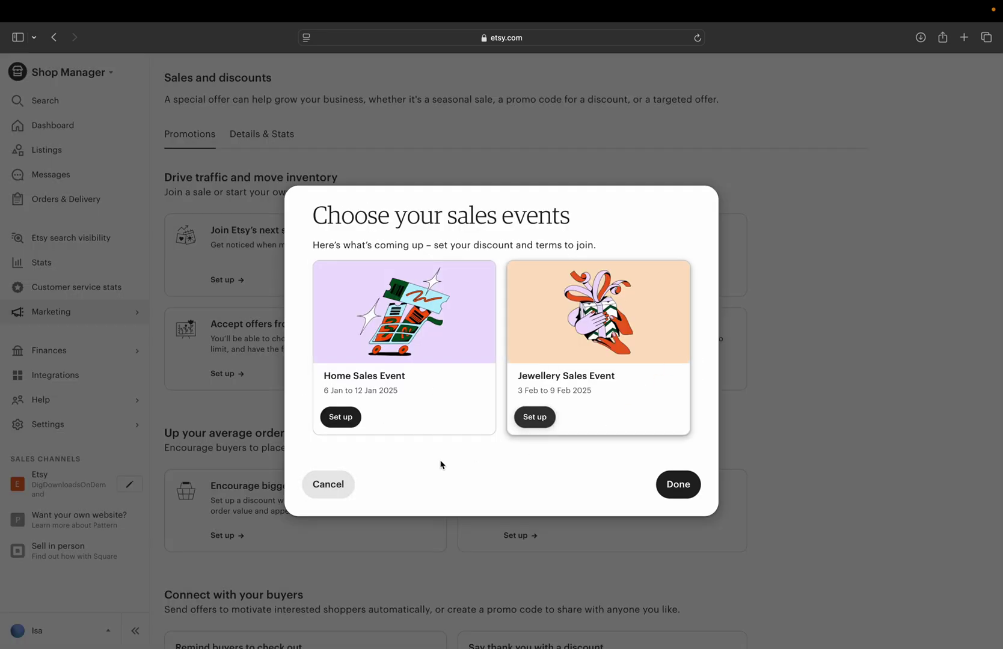
Skip the sales events chooser and accept buyer offers on all listings, capped at 20% off.
{"action": "left_click", "coordinate": [329, 493]}
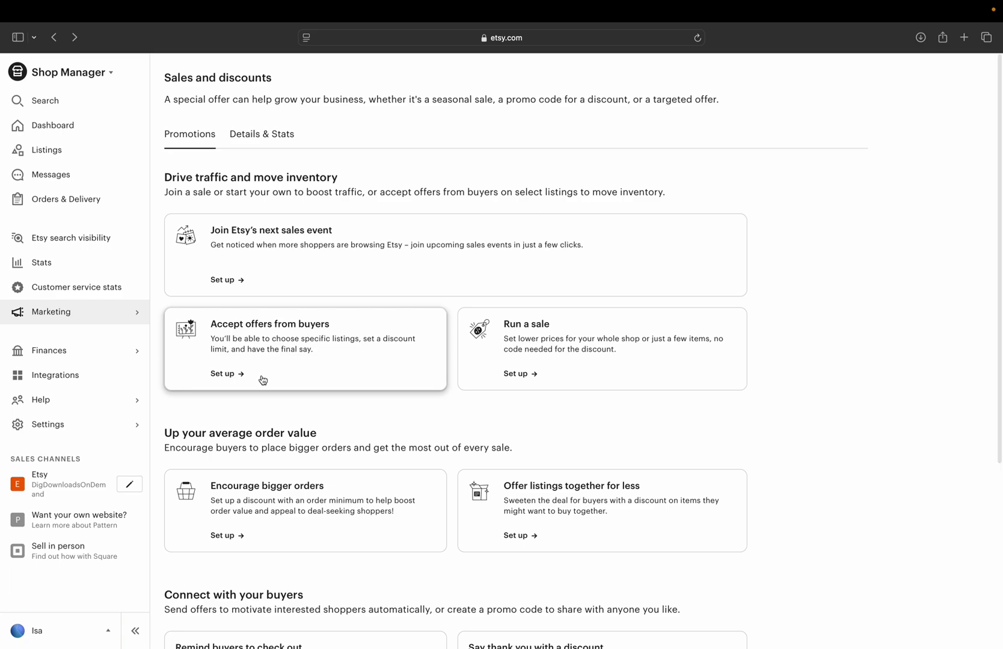
{"action": "left_click", "coordinate": [254, 377]}
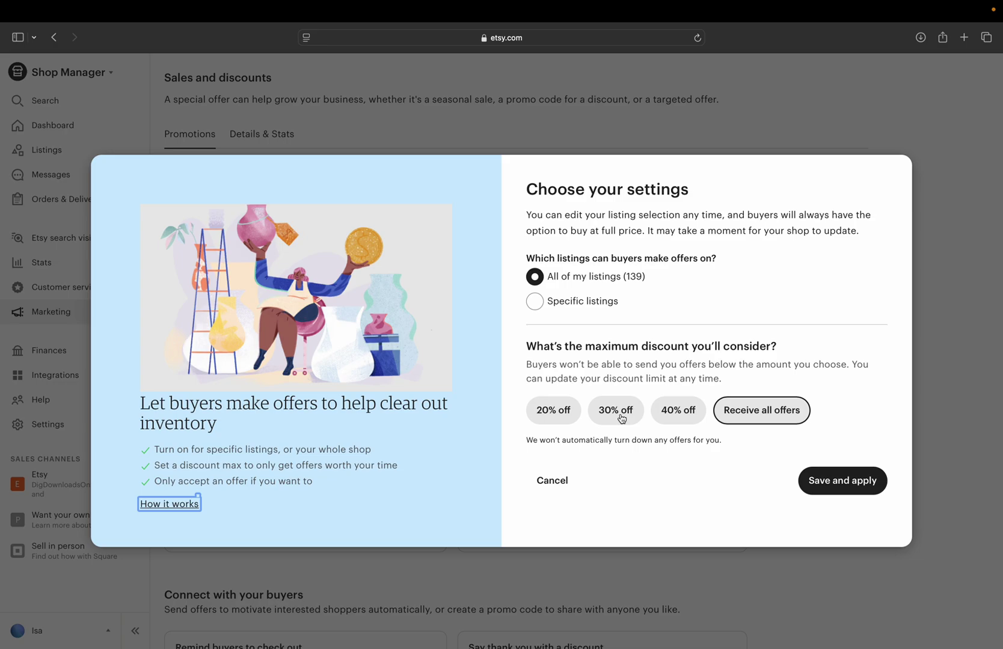
{"action": "left_click", "coordinate": [696, 414]}
{"action": "left_click", "coordinate": [611, 419]}
{"action": "left_click", "coordinate": [576, 421]}
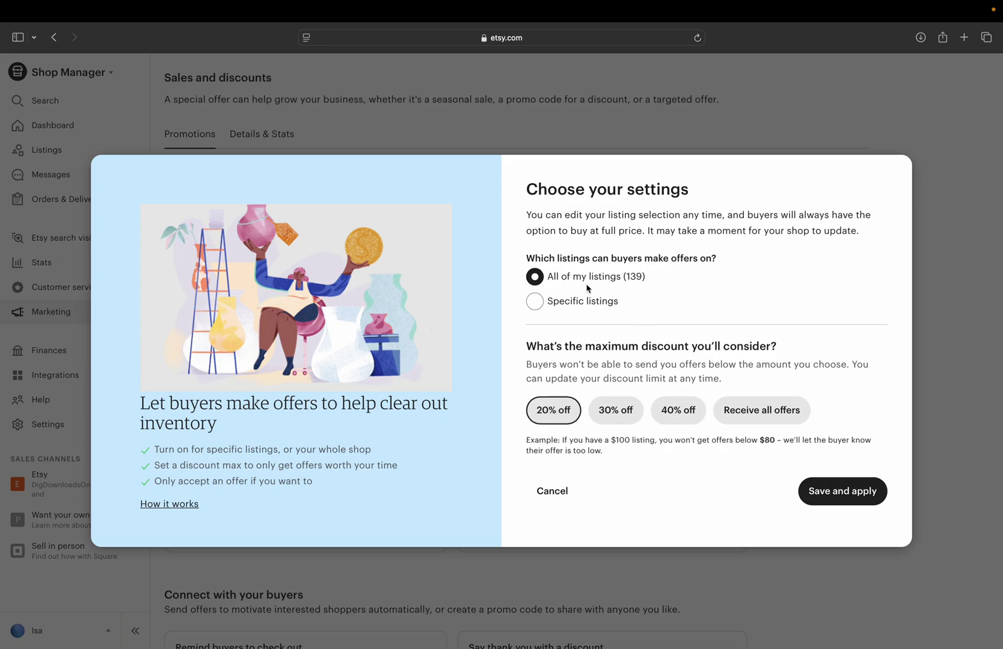
{"action": "left_click_drag", "start_coordinate": [583, 299], "coordinate": [581, 299]}
{"action": "left_click", "coordinate": [551, 408]}
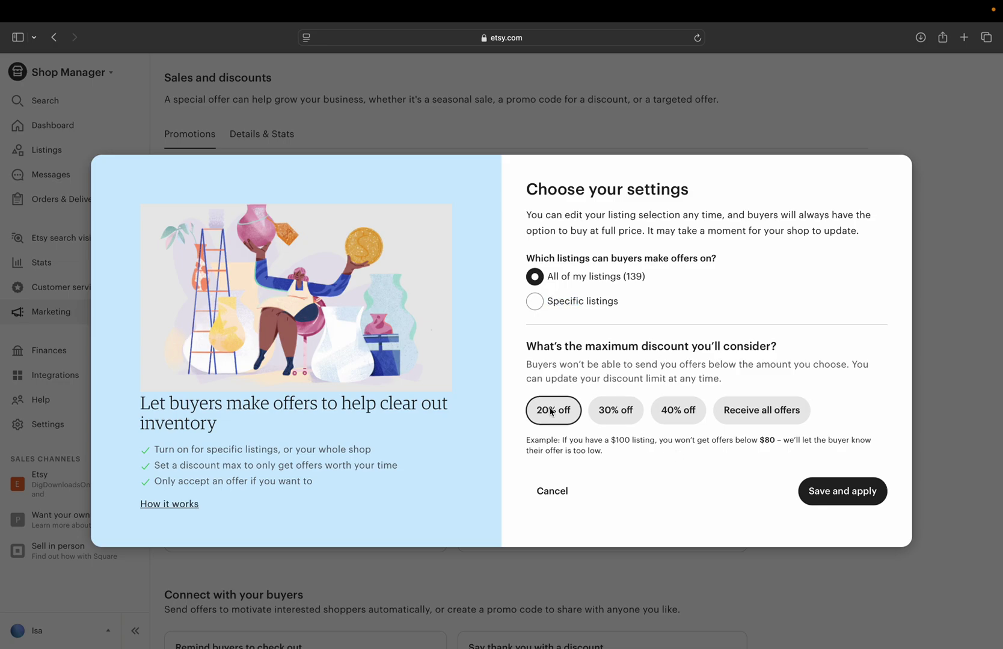
{"action": "left_click", "coordinate": [820, 485]}
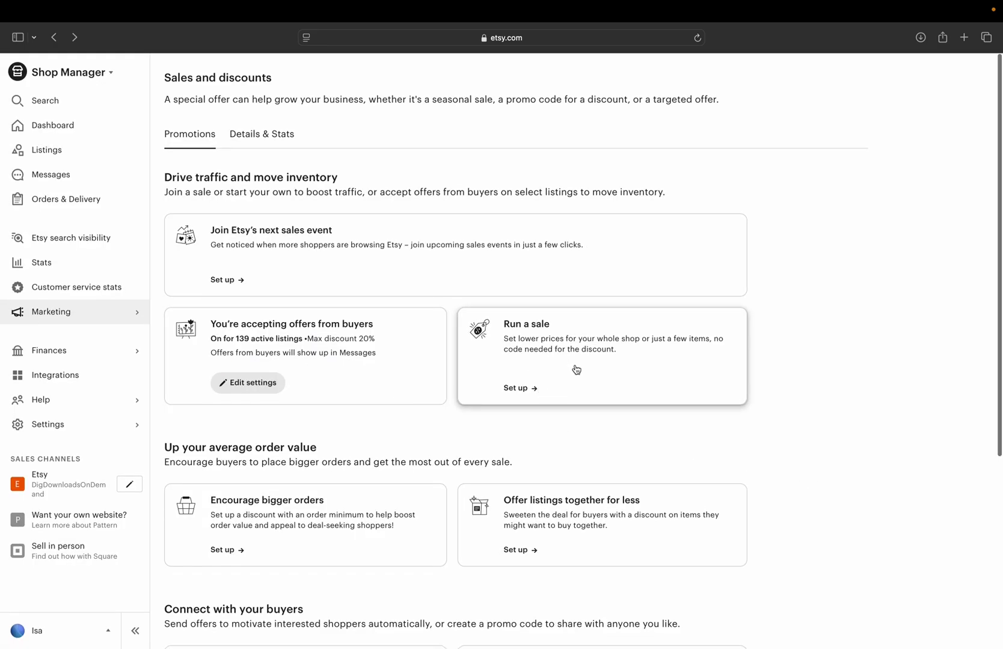
Start a new shop sale, trying free delivery before returning to Percentage off.
{"action": "left_click", "coordinate": [541, 369]}
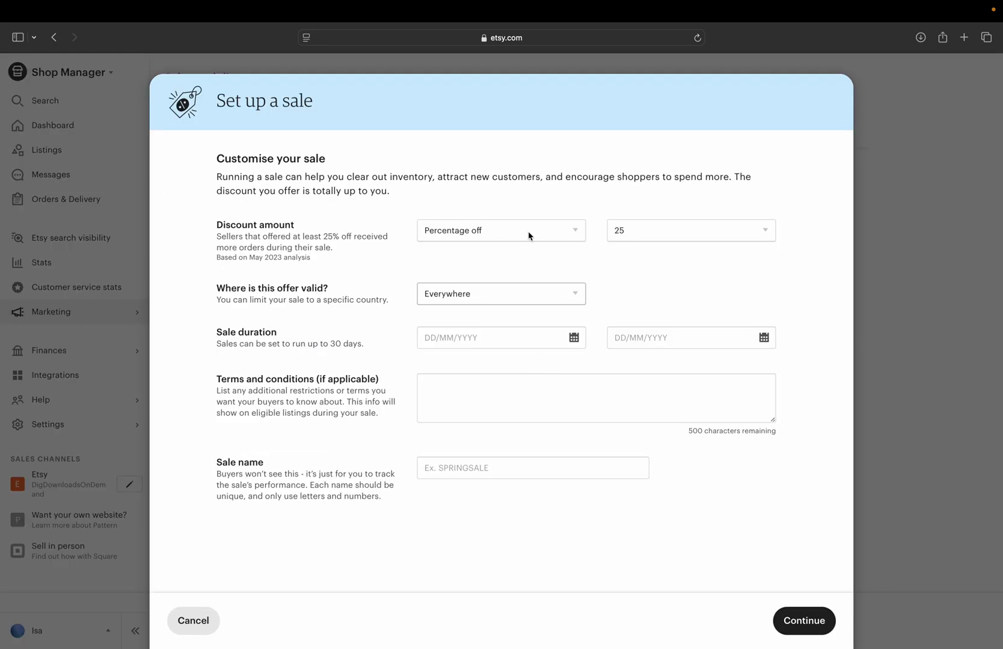
{"action": "left_click", "coordinate": [512, 230]}
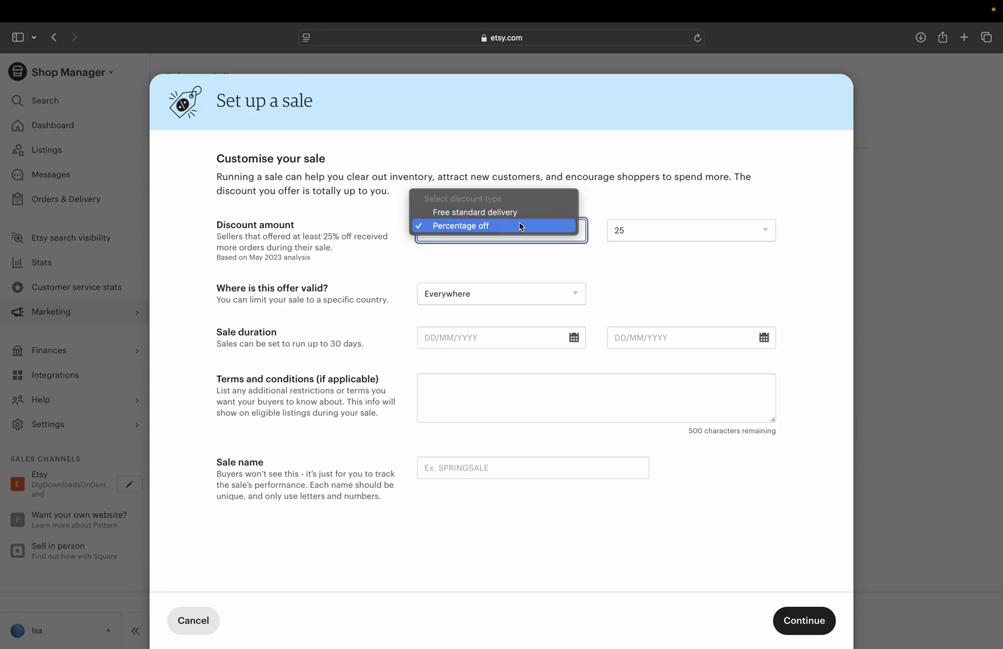
{"action": "left_click", "coordinate": [514, 212]}
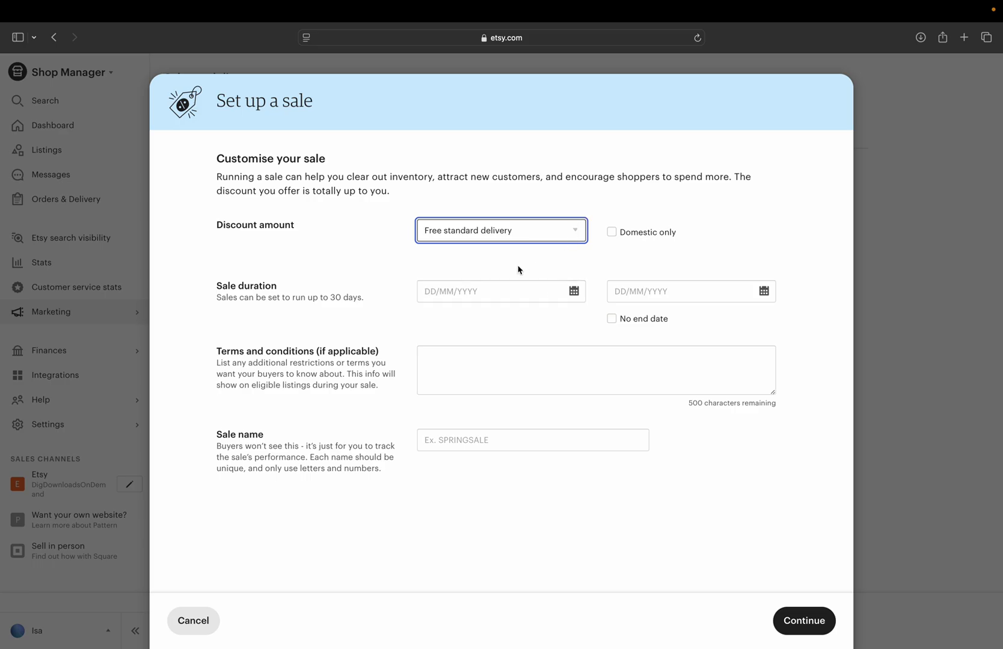
{"action": "left_click", "coordinate": [550, 240]}
{"action": "left_click", "coordinate": [612, 234]}
{"action": "left_click", "coordinate": [534, 240]}
{"action": "left_click", "coordinate": [534, 241]}
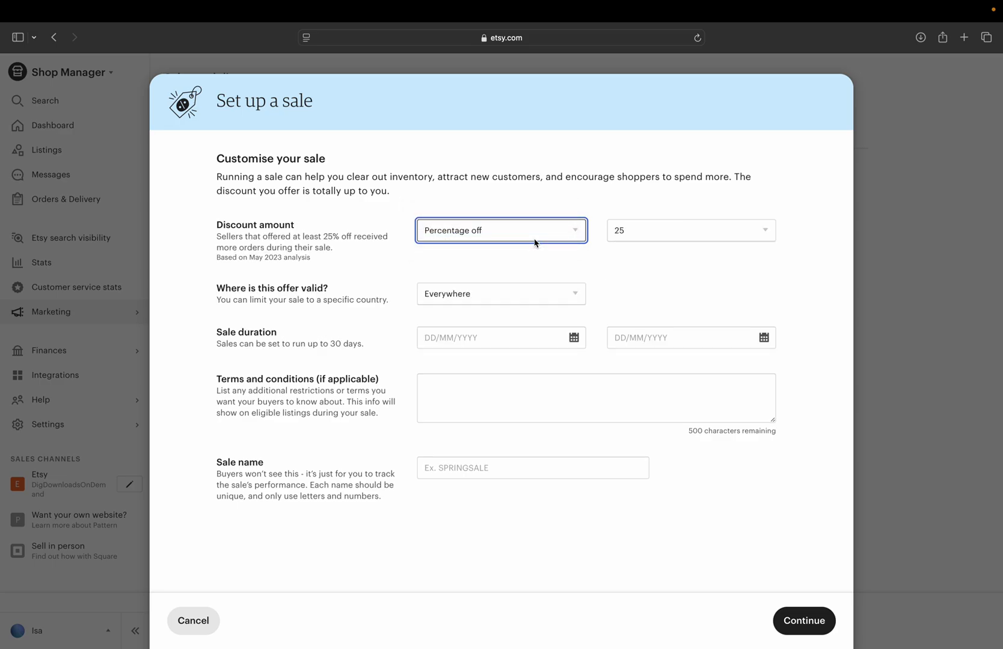
Choose a Custom discount percentage and leave the sale valid Everywhere.
{"action": "left_click", "coordinate": [665, 231]}
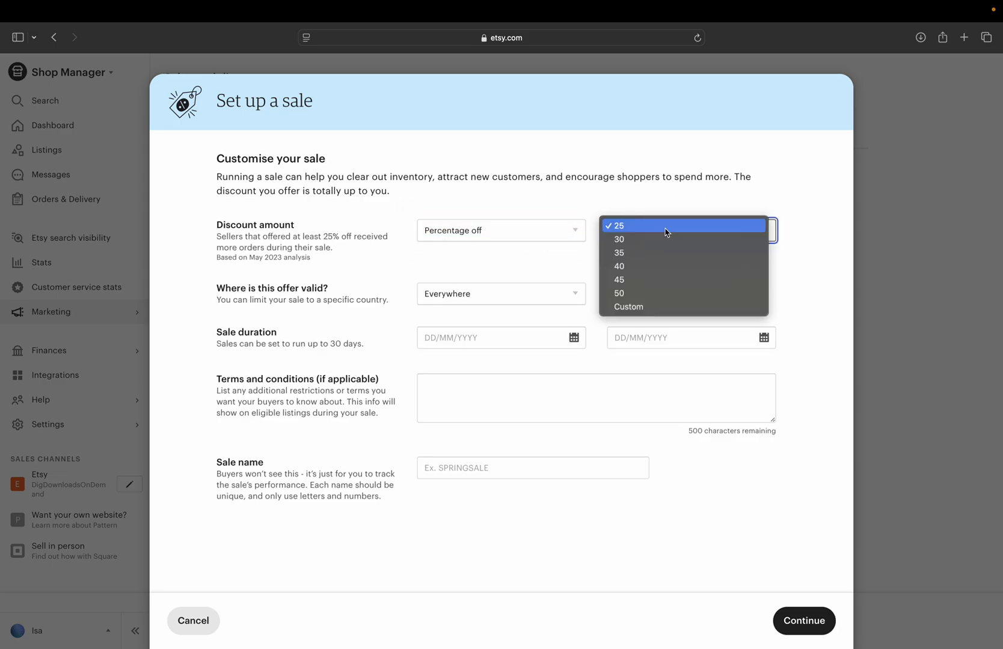
{"action": "left_click", "coordinate": [685, 307]}
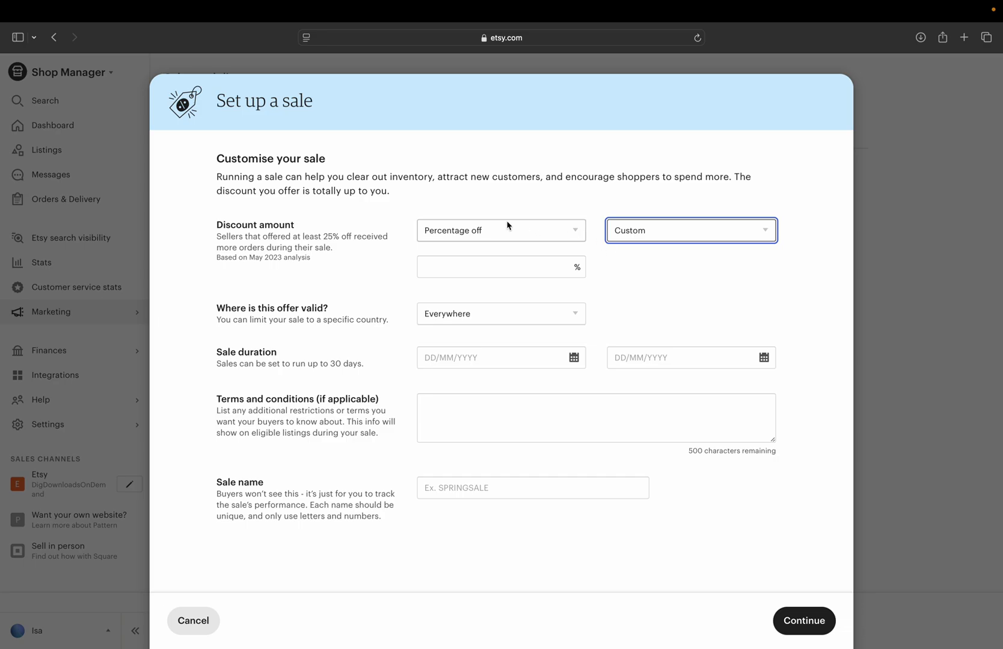
{"action": "left_click", "coordinate": [548, 237]}
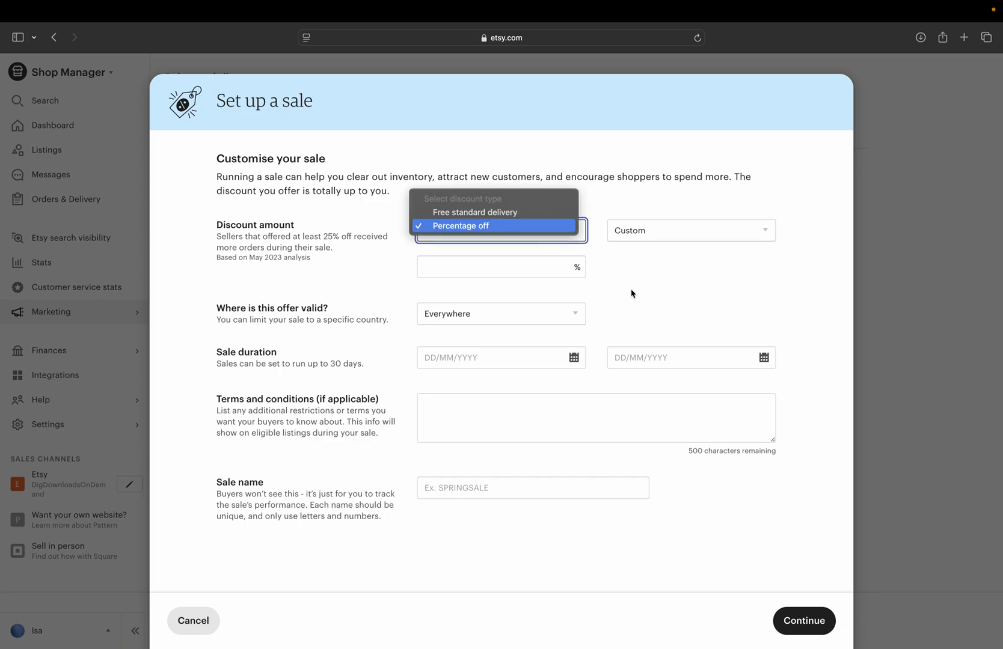
{"action": "left_click", "coordinate": [571, 230]}
{"action": "left_click", "coordinate": [534, 232]}
{"action": "left_click", "coordinate": [606, 277]}
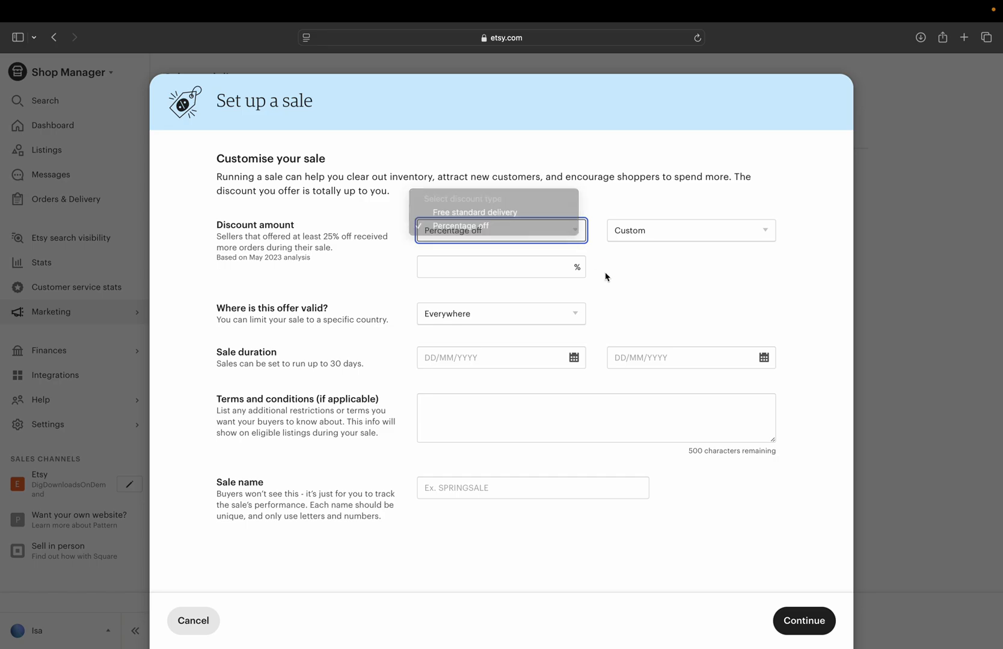
{"action": "left_click", "coordinate": [508, 227]}
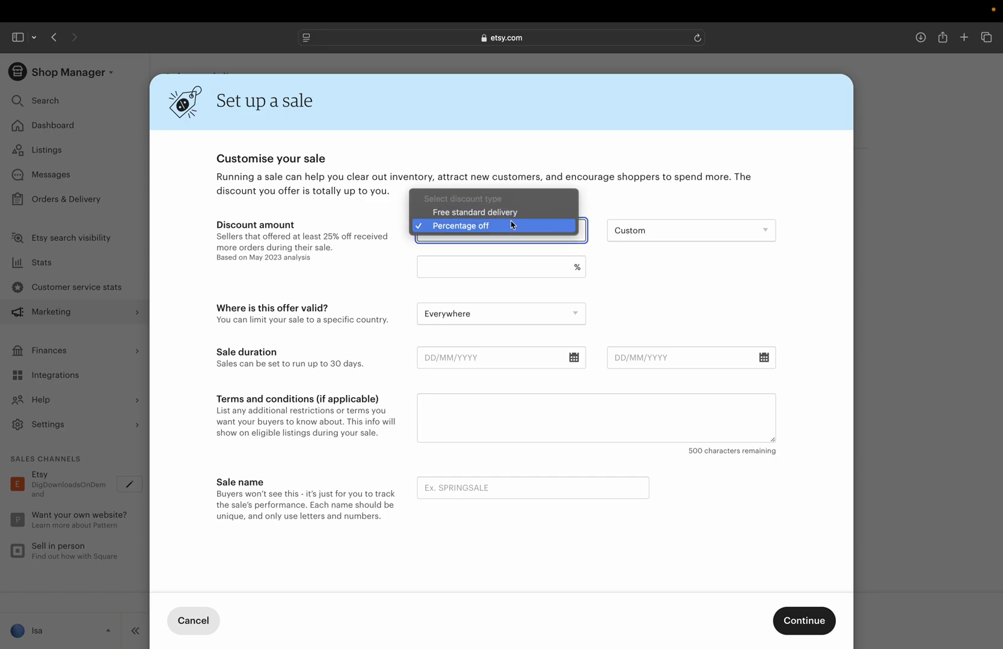
{"action": "left_click", "coordinate": [408, 287]}
{"action": "left_click", "coordinate": [443, 313]}
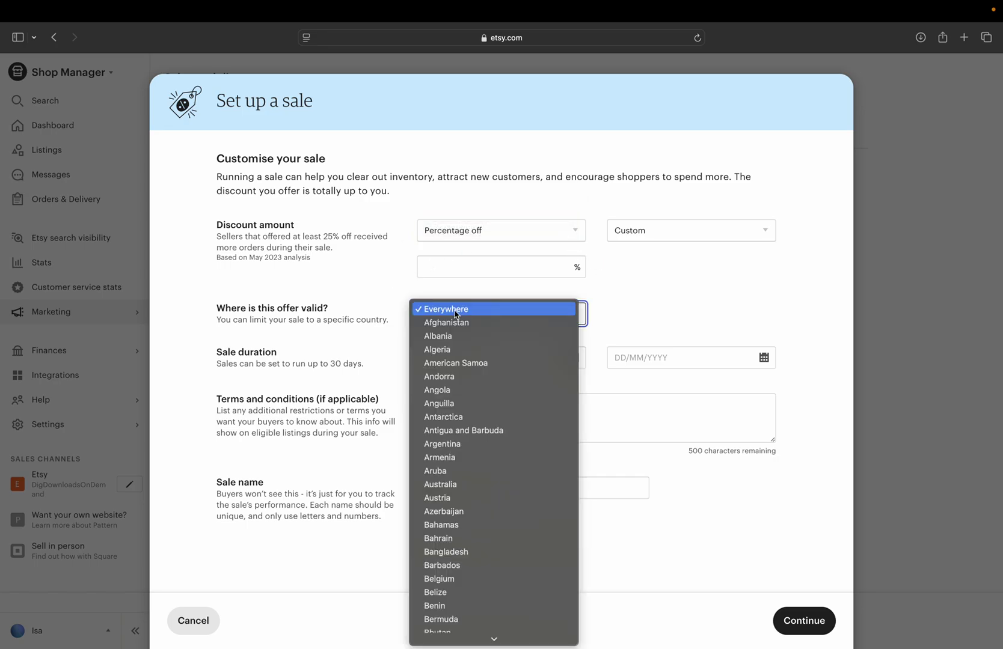
{"action": "scroll", "coordinate": [514, 404], "scroll_direction": "down", "scroll_amount": 20}
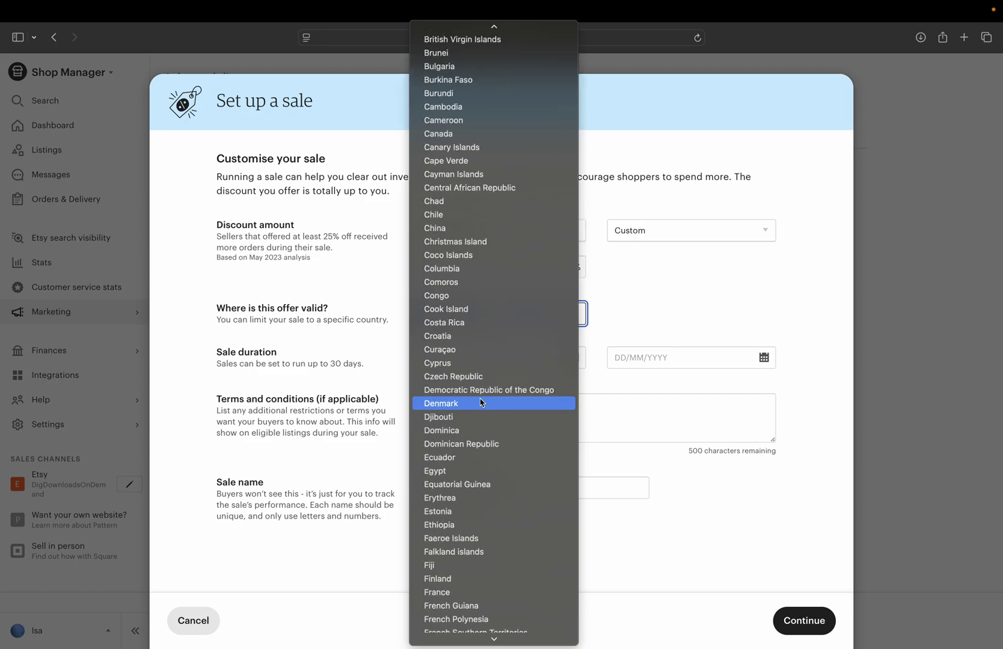
Set the sale discount to 30 percent, valid everywhere.
{"action": "left_click", "coordinate": [698, 277]}
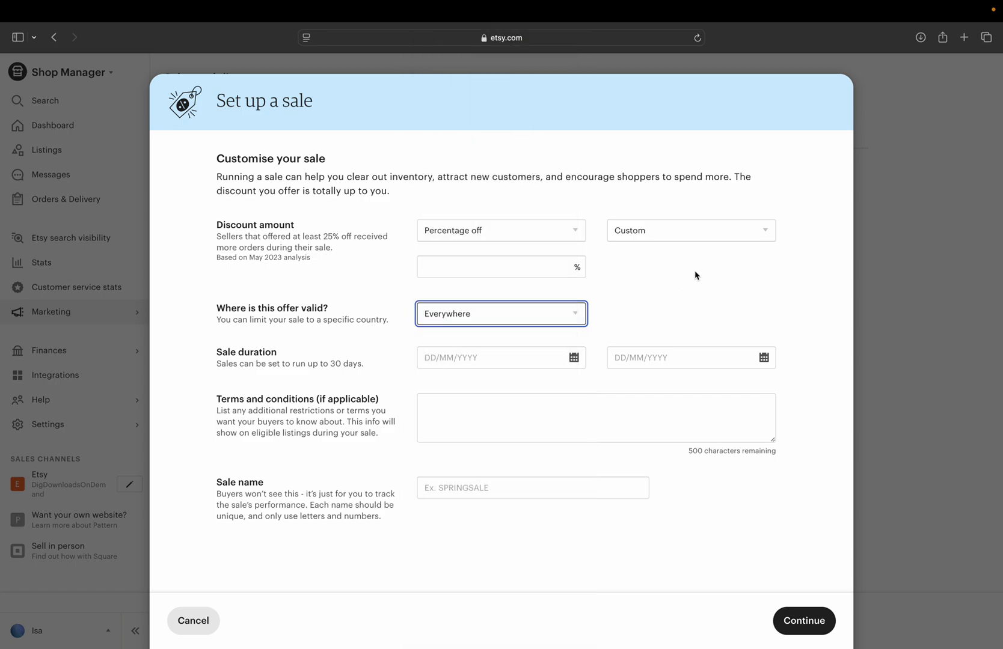
{"action": "left_click", "coordinate": [457, 361]}
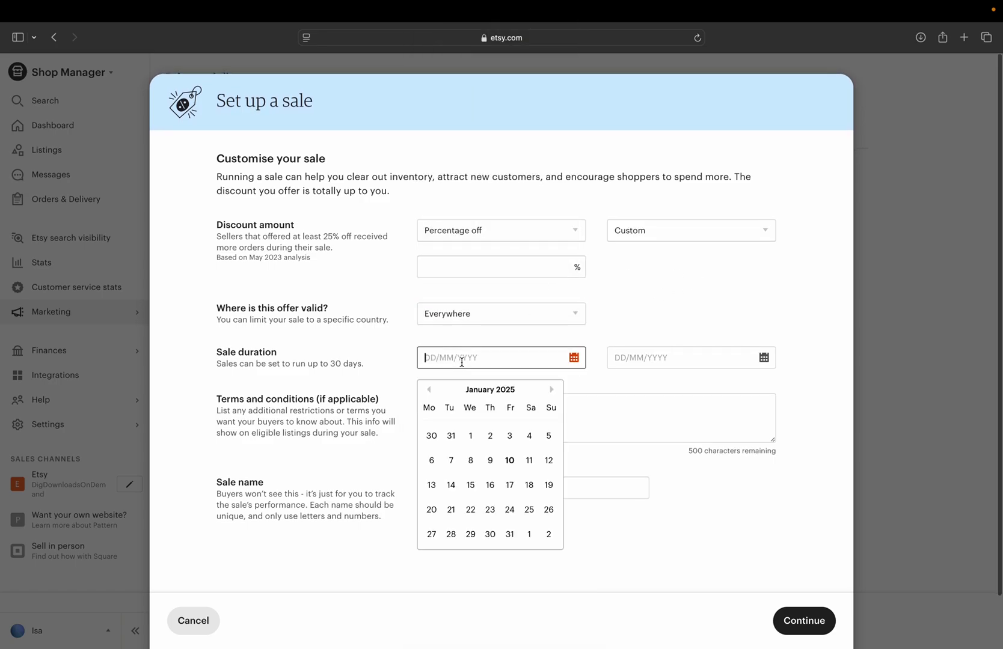
{"action": "left_click", "coordinate": [499, 251]}
{"action": "left_click", "coordinate": [502, 271]}
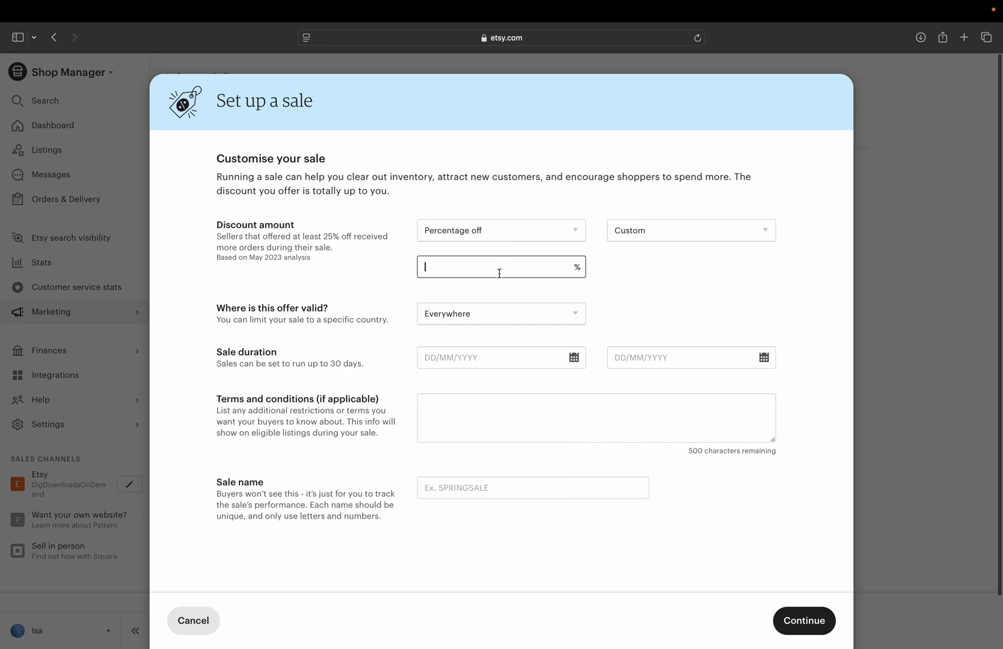
{"action": "left_click", "coordinate": [663, 236]}
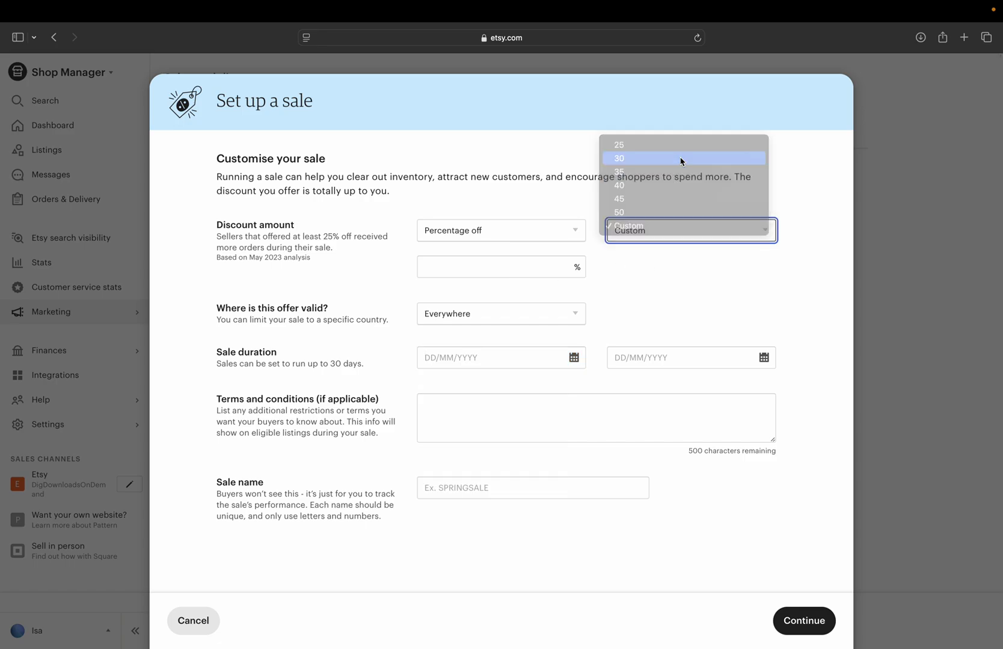
{"action": "left_click", "coordinate": [680, 159]}
{"action": "left_click", "coordinate": [499, 296]}
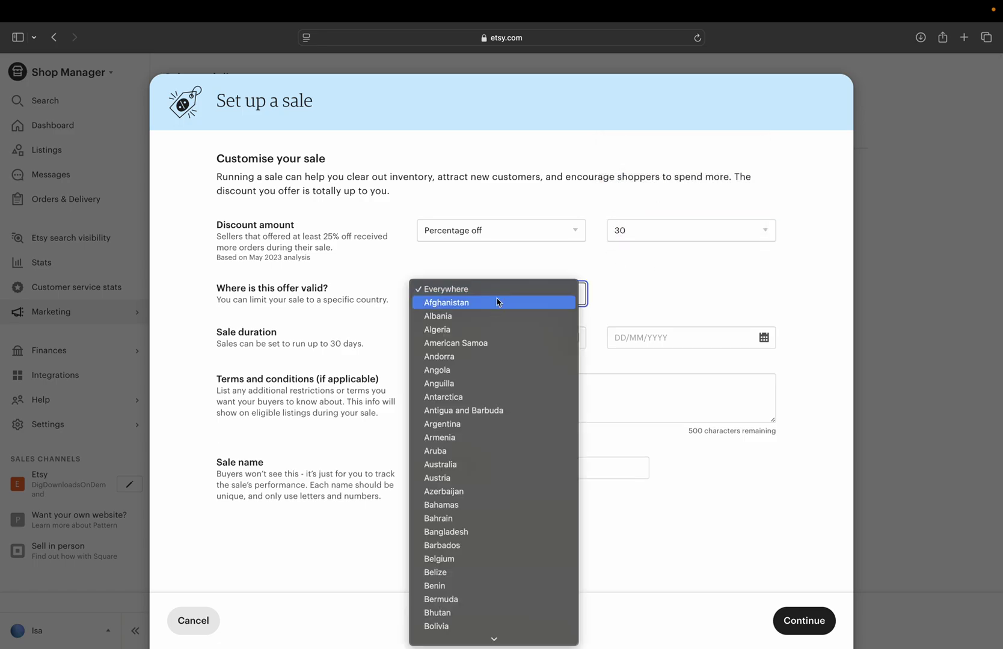
{"action": "left_click", "coordinate": [510, 290]}
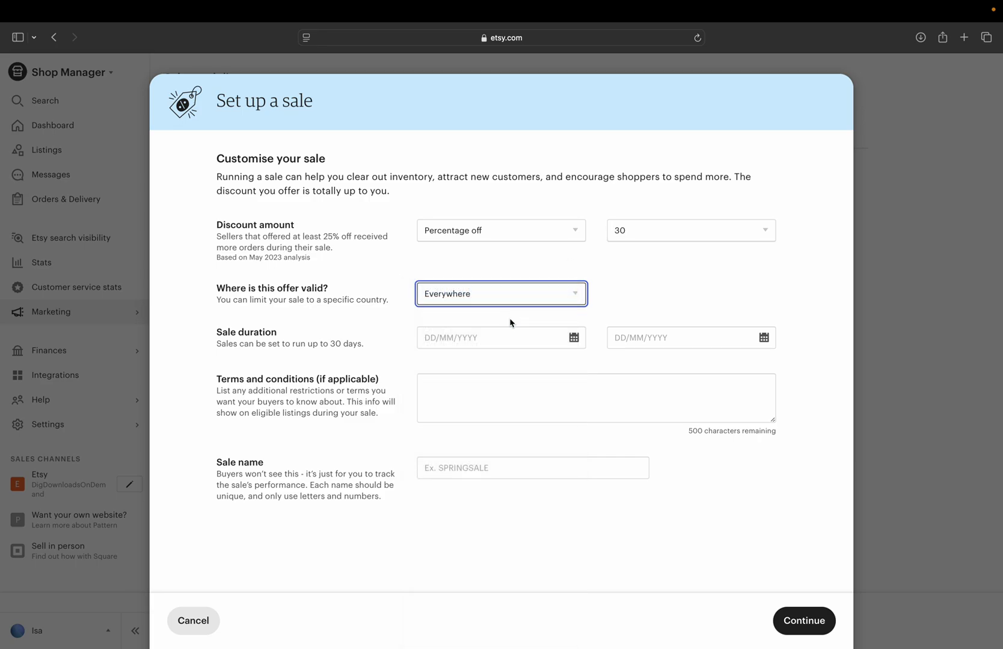
Run the sale from 10 to 11 January 2025 and start naming it TEST.
{"action": "left_click", "coordinate": [509, 337]}
{"action": "left_click", "coordinate": [511, 439]}
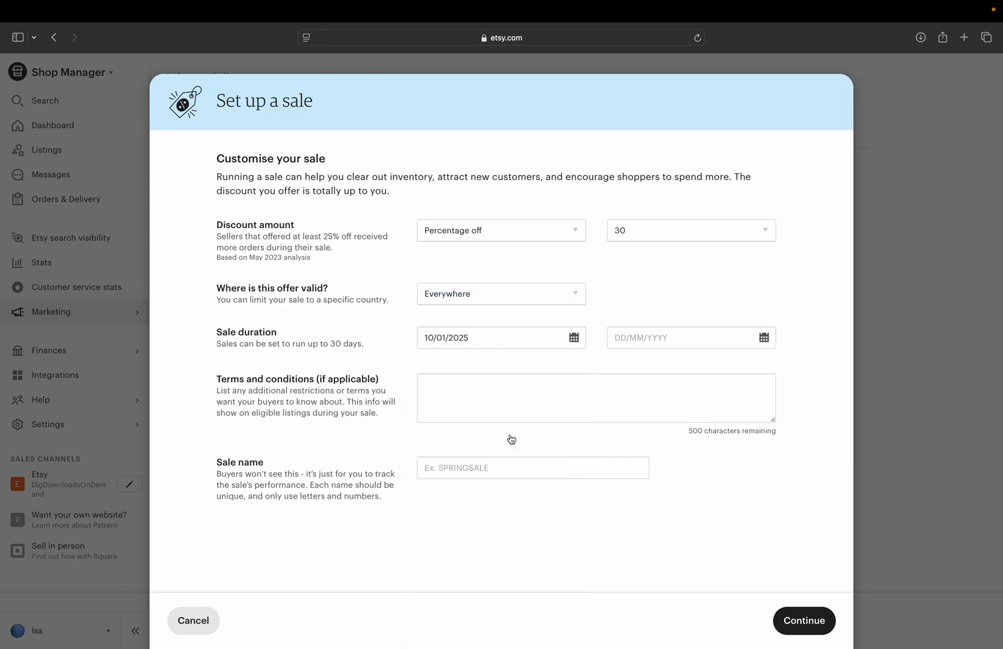
{"action": "left_click", "coordinate": [650, 337]}
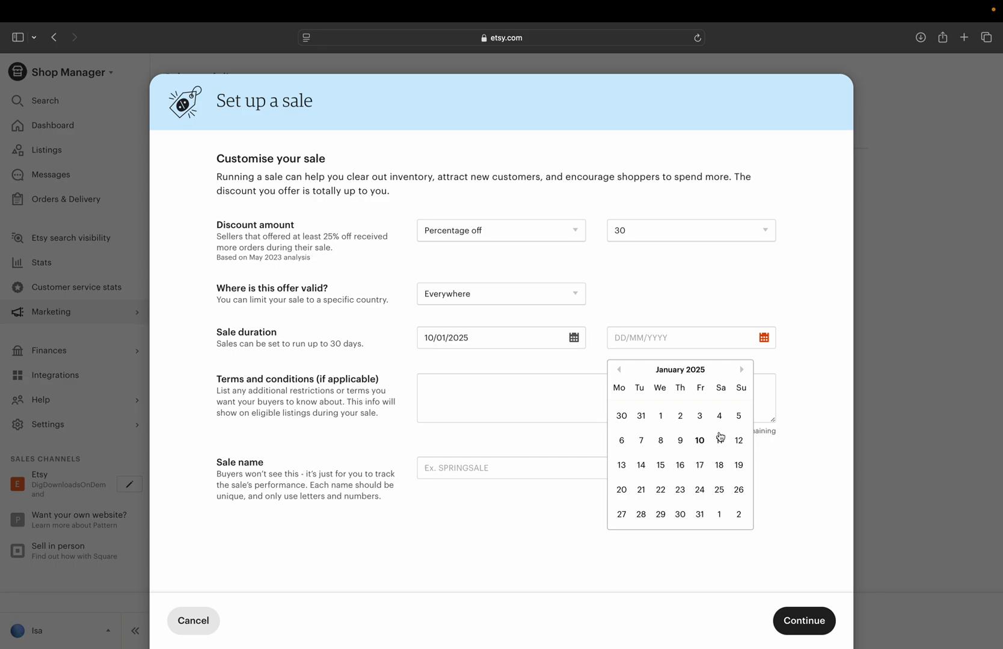
{"action": "left_click", "coordinate": [719, 441]}
{"action": "left_click", "coordinate": [628, 463]}
{"action": "type", "text": "TEST"}
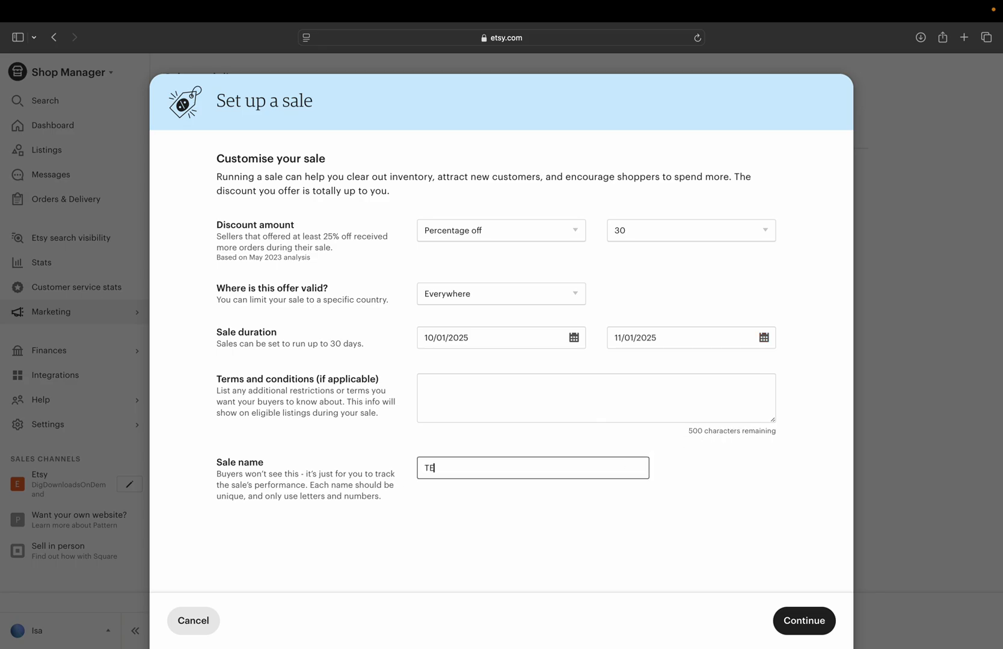
{"action": "key", "text": "XF86AudioLowerVolume"}
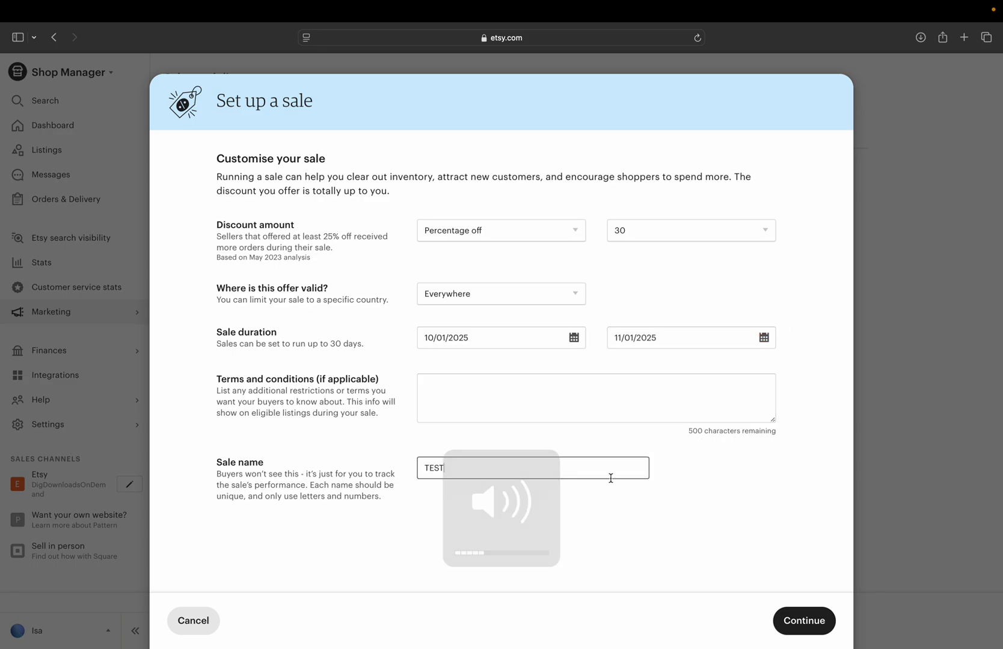
Finish the name TEST111, continue, and try limiting the sale to the 53 T-shirts Mockups listings.
{"action": "type", "text": "111"}
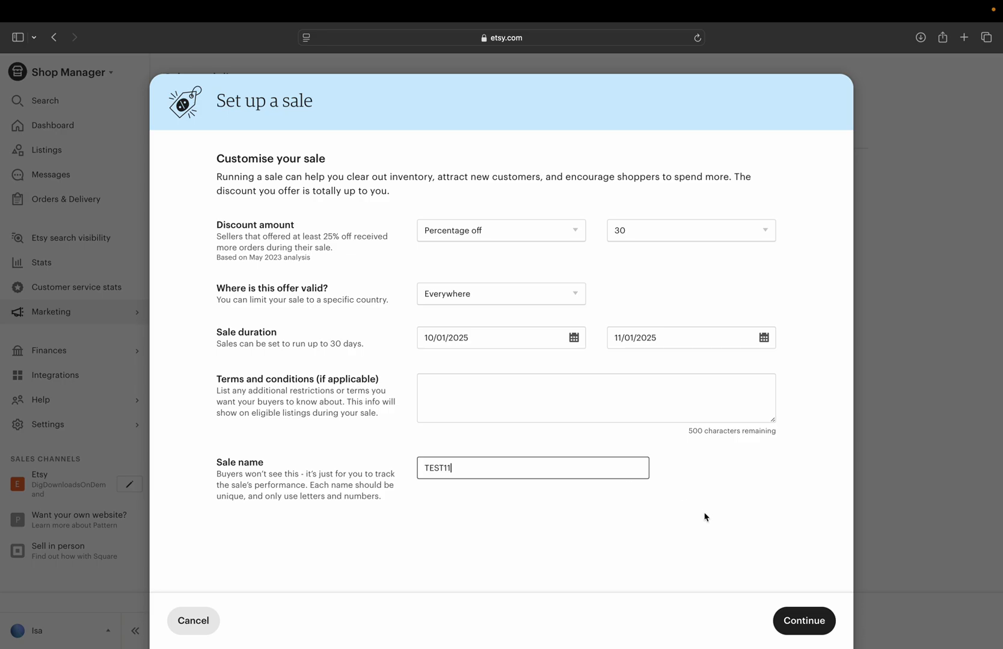
{"action": "left_click", "coordinate": [811, 621]}
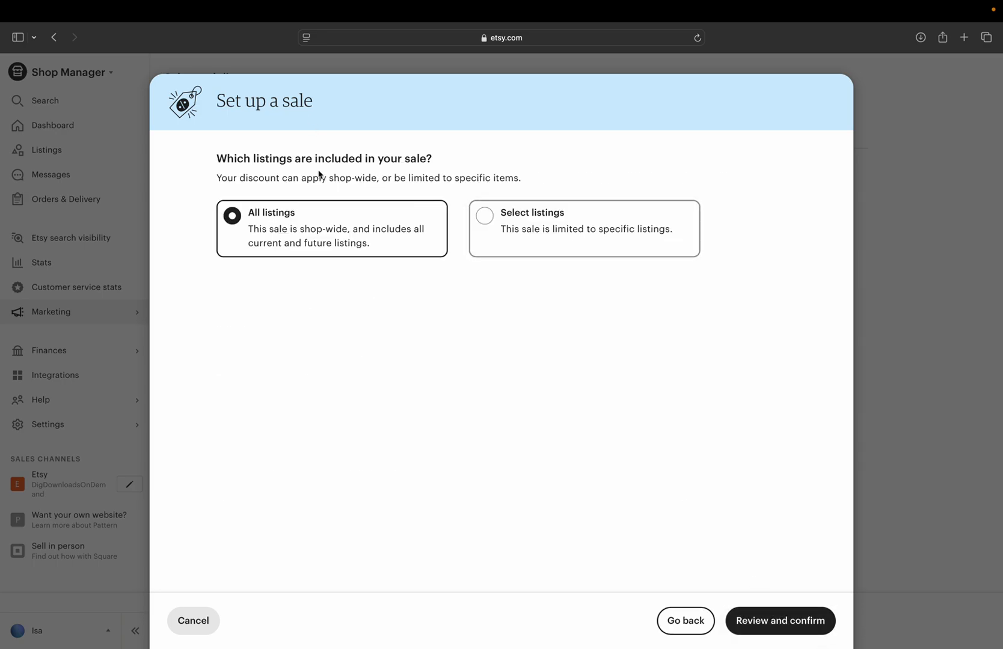
{"action": "left_click", "coordinate": [533, 216]}
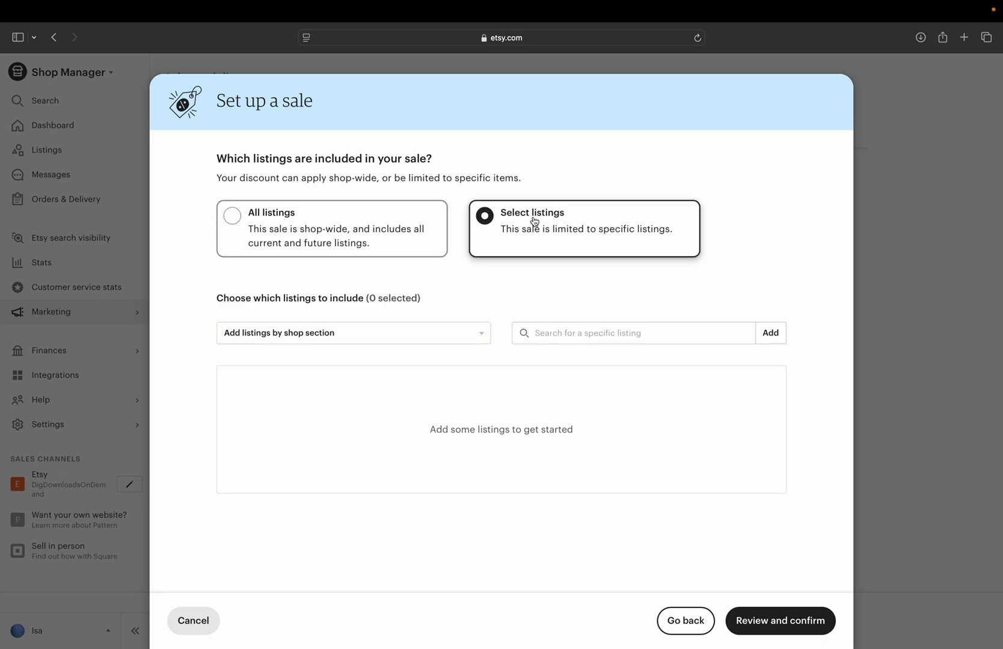
{"action": "left_click", "coordinate": [459, 335]}
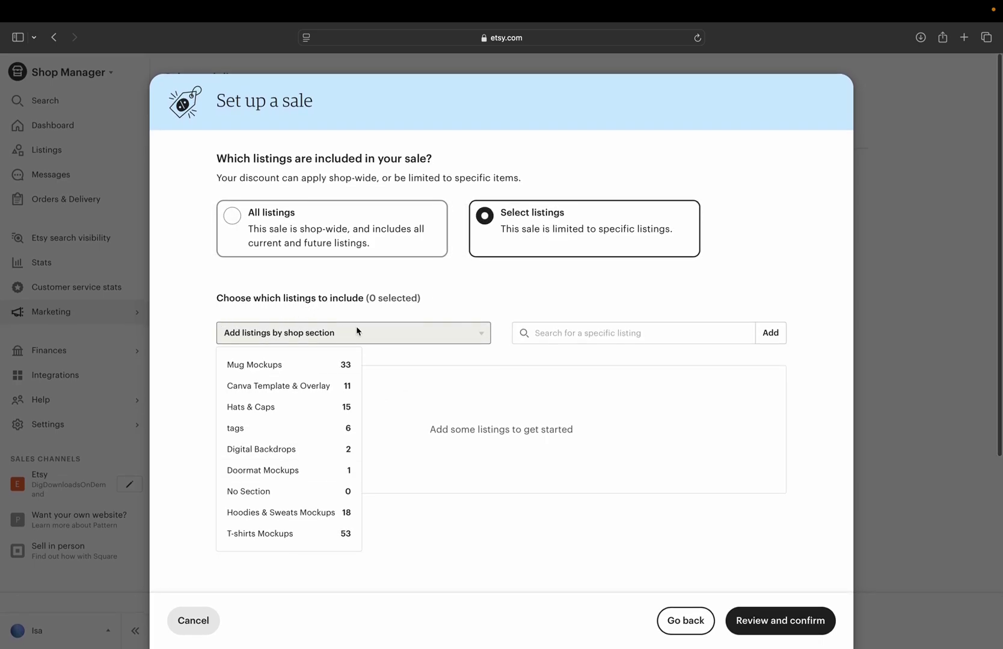
{"action": "left_click", "coordinate": [593, 332]}
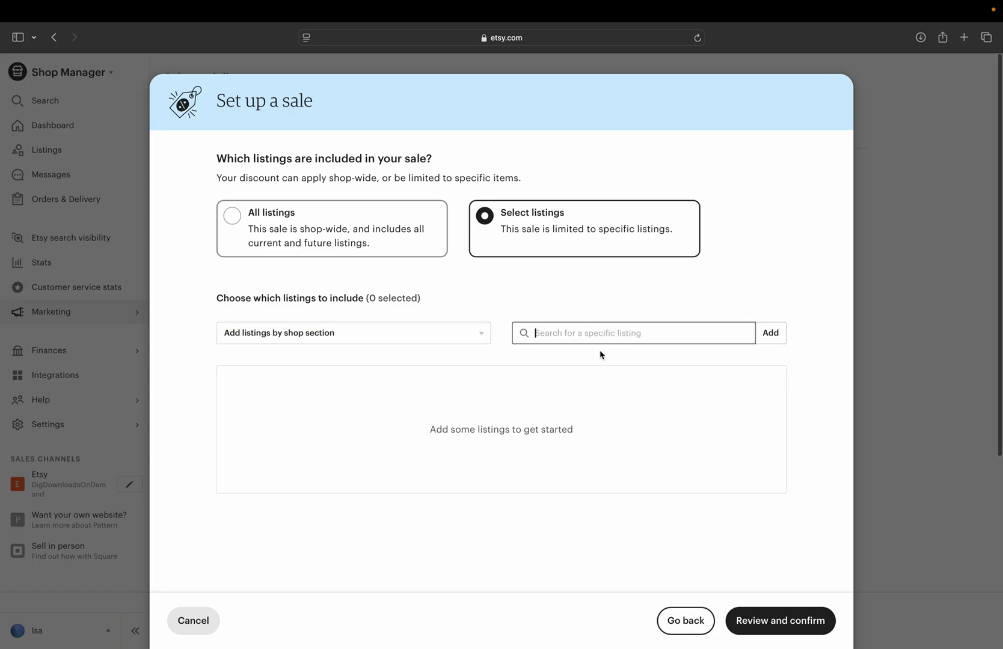
{"action": "left_click", "coordinate": [426, 336]}
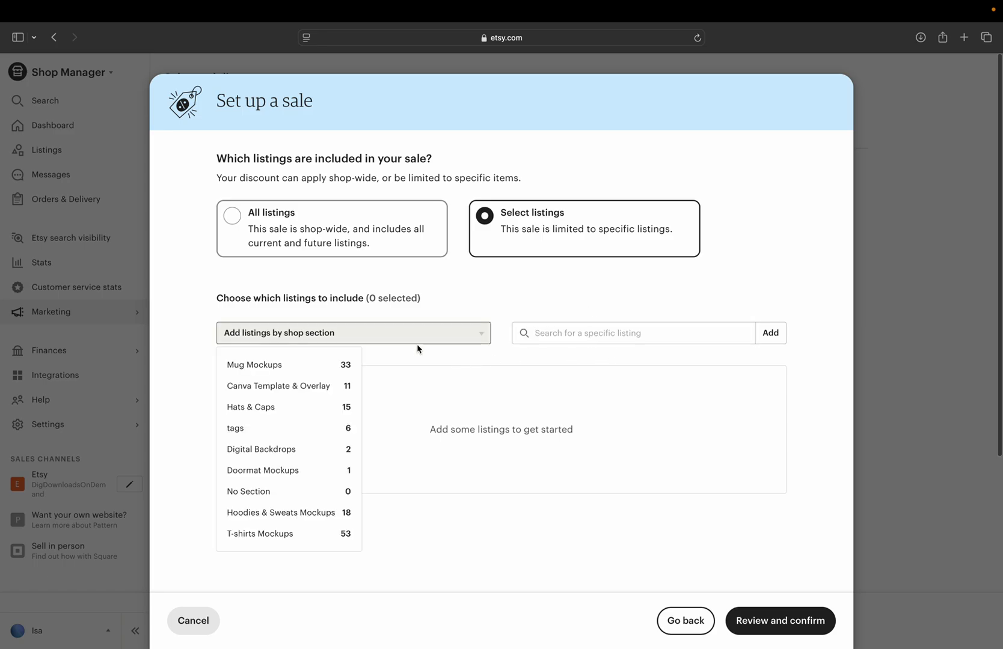
{"action": "left_click", "coordinate": [287, 536]}
{"action": "left_click", "coordinate": [471, 310]}
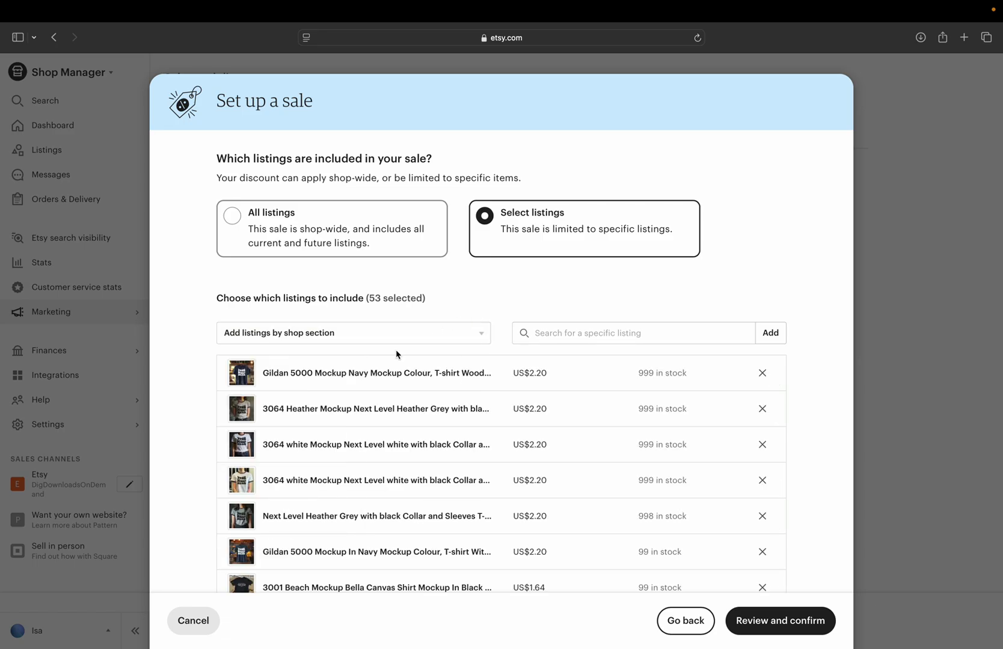
Switch the sale back to all listings and move on to the review.
{"action": "scroll", "coordinate": [373, 385], "scroll_direction": "up", "scroll_amount": 1}
{"action": "scroll", "coordinate": [373, 385], "scroll_direction": "down", "scroll_amount": 10}
{"action": "scroll", "coordinate": [481, 385], "scroll_direction": "up", "scroll_amount": 10}
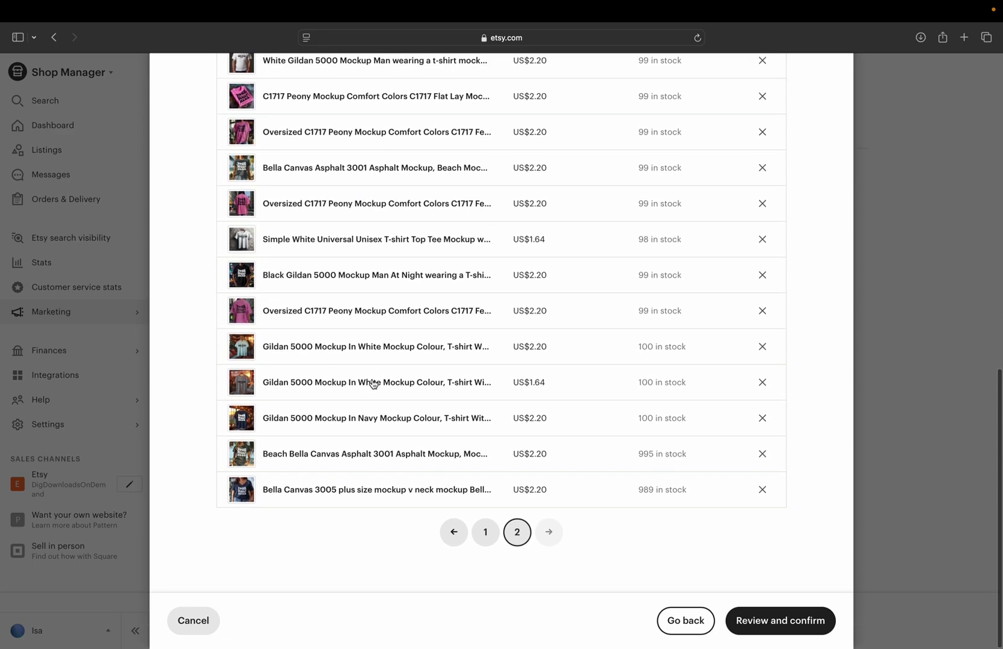
{"action": "left_click", "coordinate": [253, 243]}
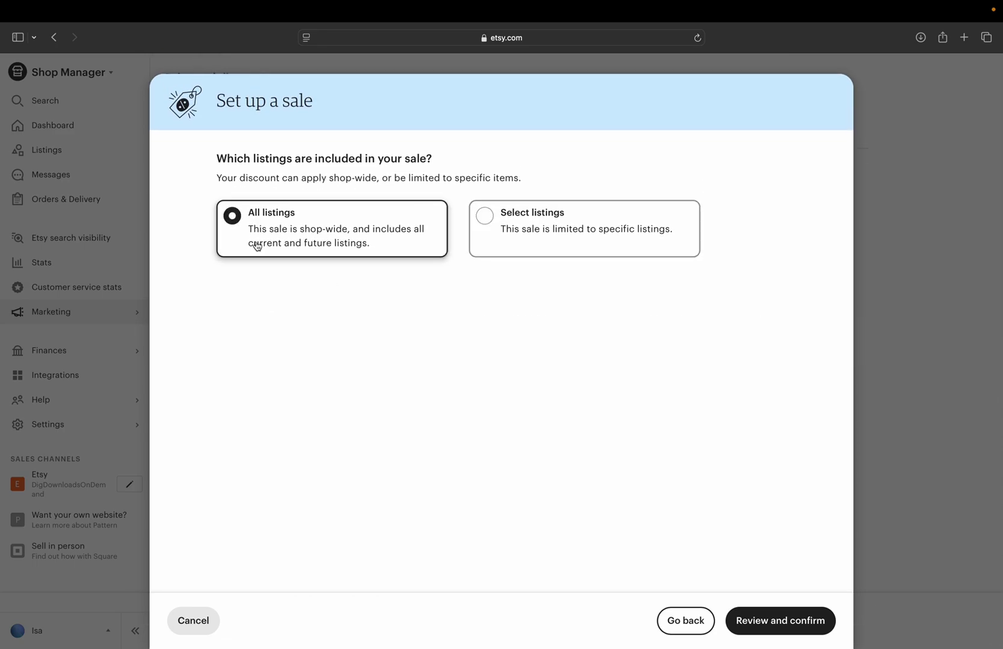
{"action": "left_click", "coordinate": [821, 617]}
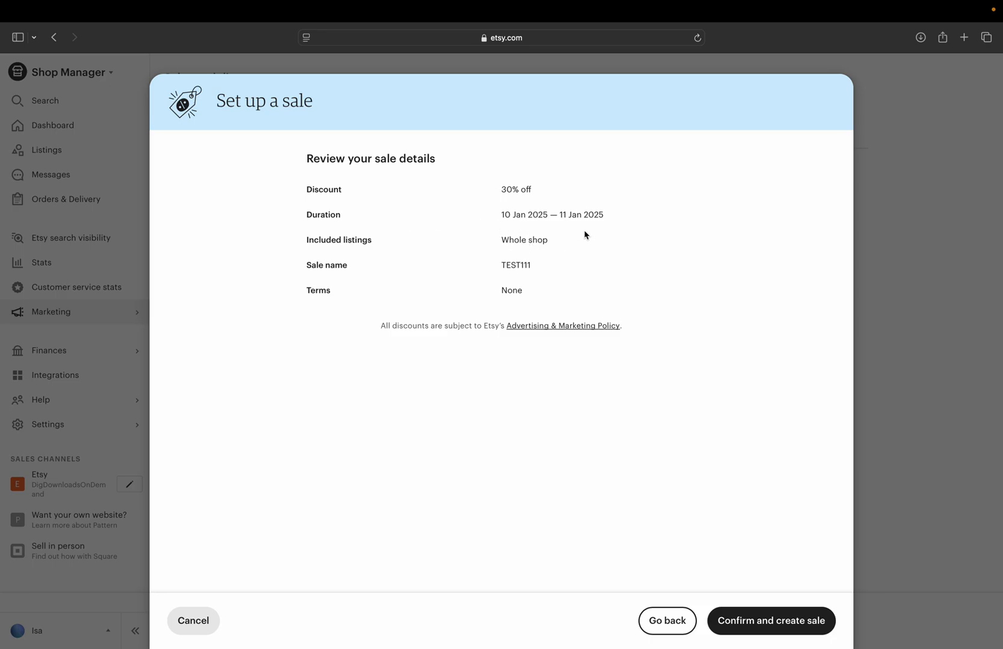
Highlight the TEST111 name, the None terms and the marketing policy sentence in the review.
{"action": "double_click", "coordinate": [519, 265]}
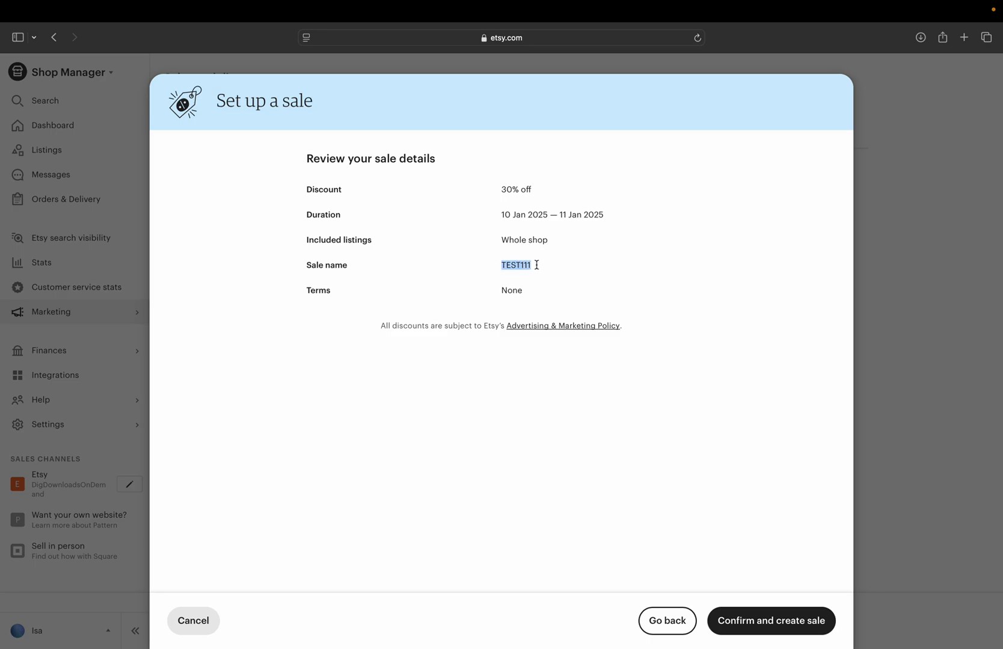
{"action": "left_click", "coordinate": [502, 266]}
{"action": "triple_click", "coordinate": [516, 267]}
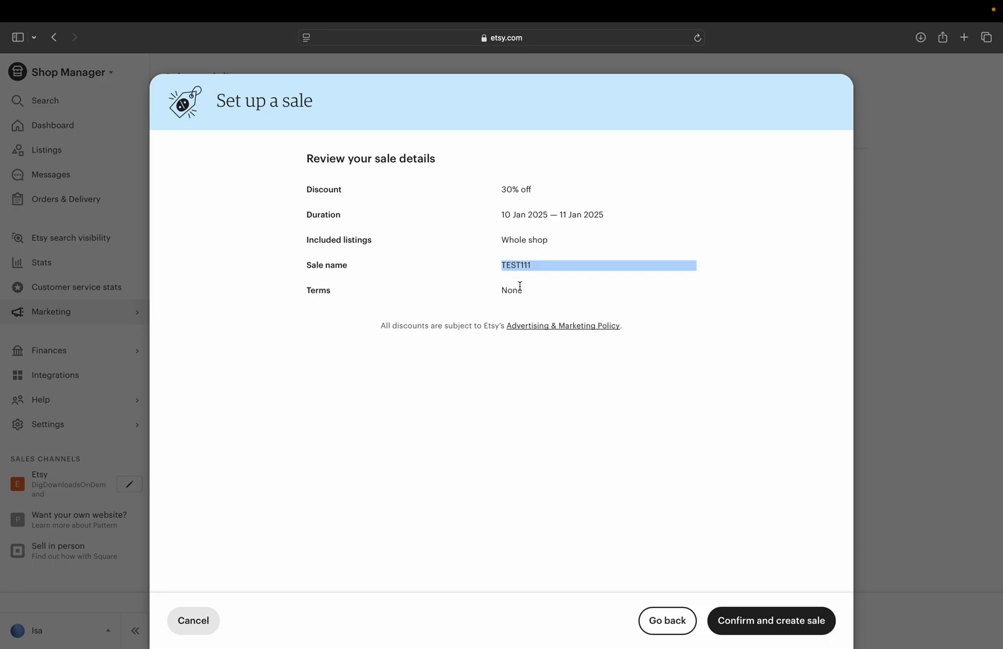
{"action": "double_click", "coordinate": [519, 288]}
{"action": "left_click_drag", "start_coordinate": [364, 330], "coordinate": [732, 393]}
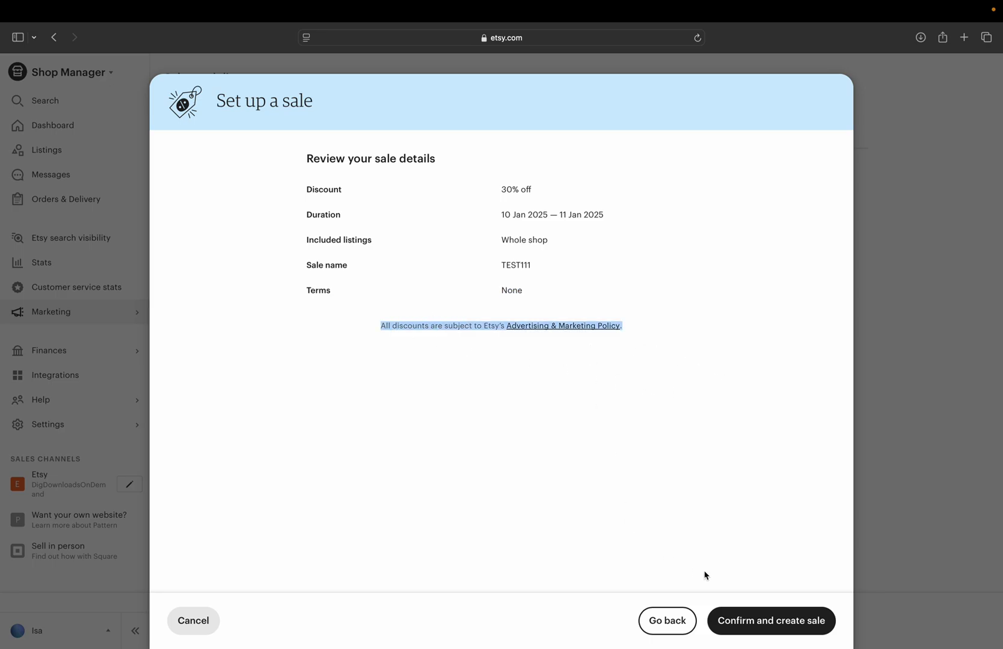
Create the TEST111 sale, dismiss the 'Your sale is live!' popup, and scroll the page.
{"action": "left_click", "coordinate": [756, 620]}
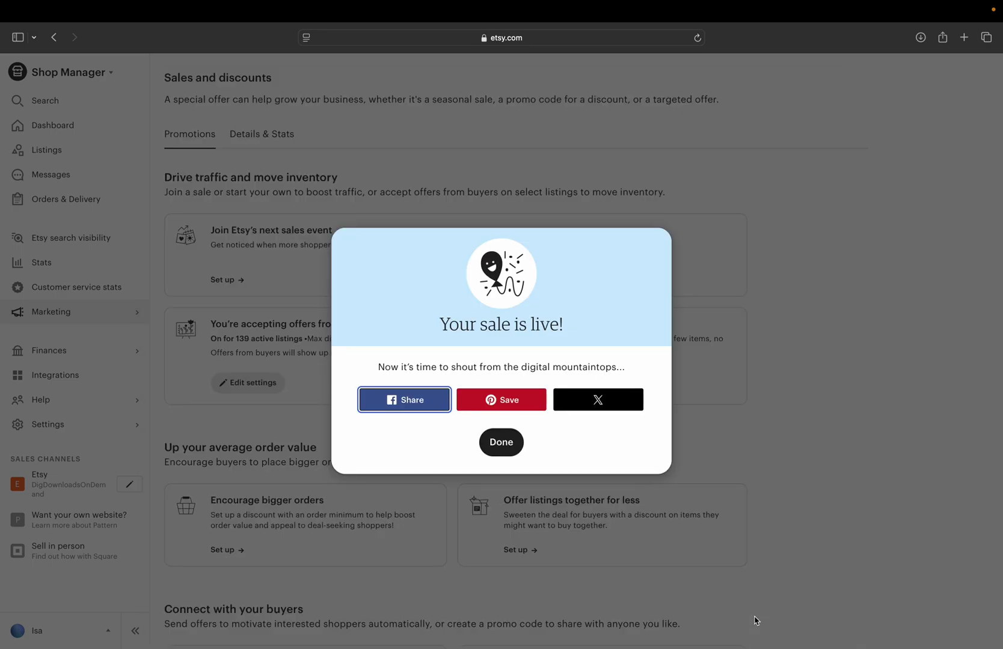
{"action": "left_click", "coordinate": [510, 452]}
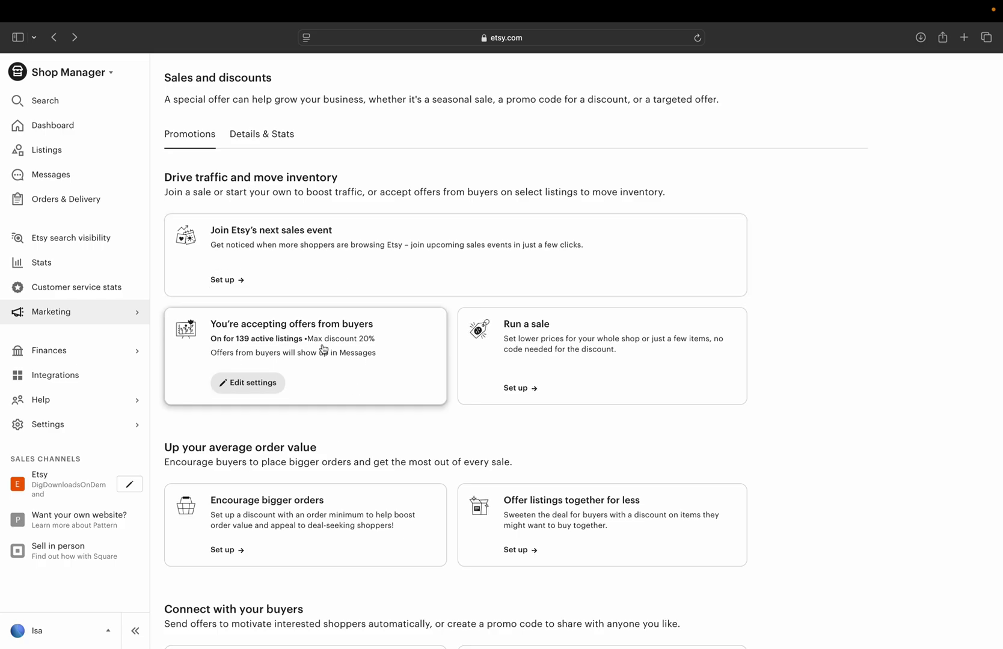
{"action": "scroll", "coordinate": [328, 352], "scroll_direction": "down", "scroll_amount": 5}
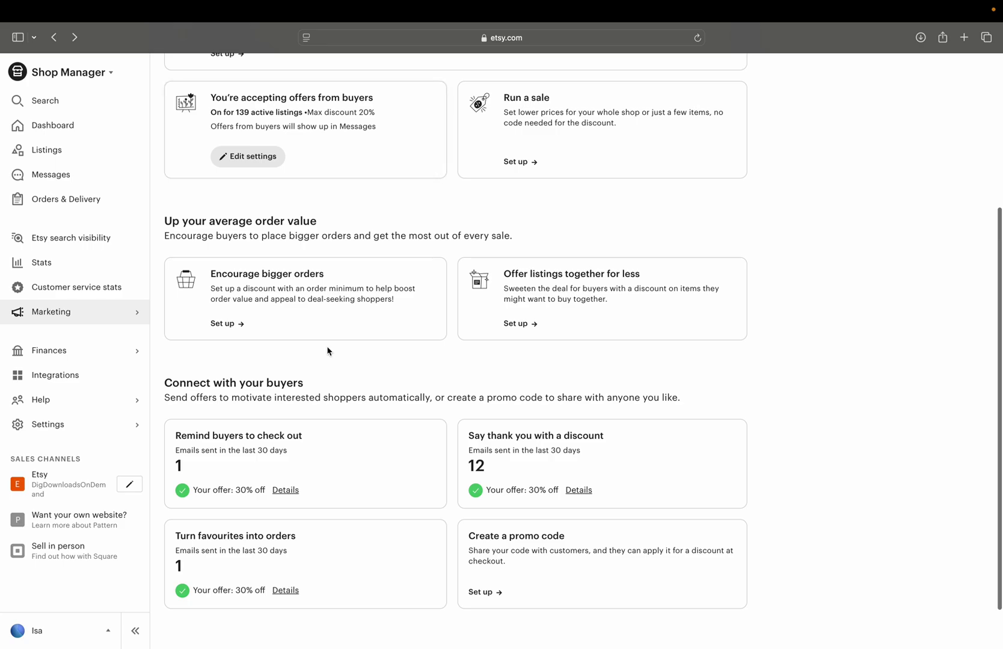
Start a bigger-order discount at 35% off with a minimum of 5 items.
{"action": "left_click", "coordinate": [265, 315]}
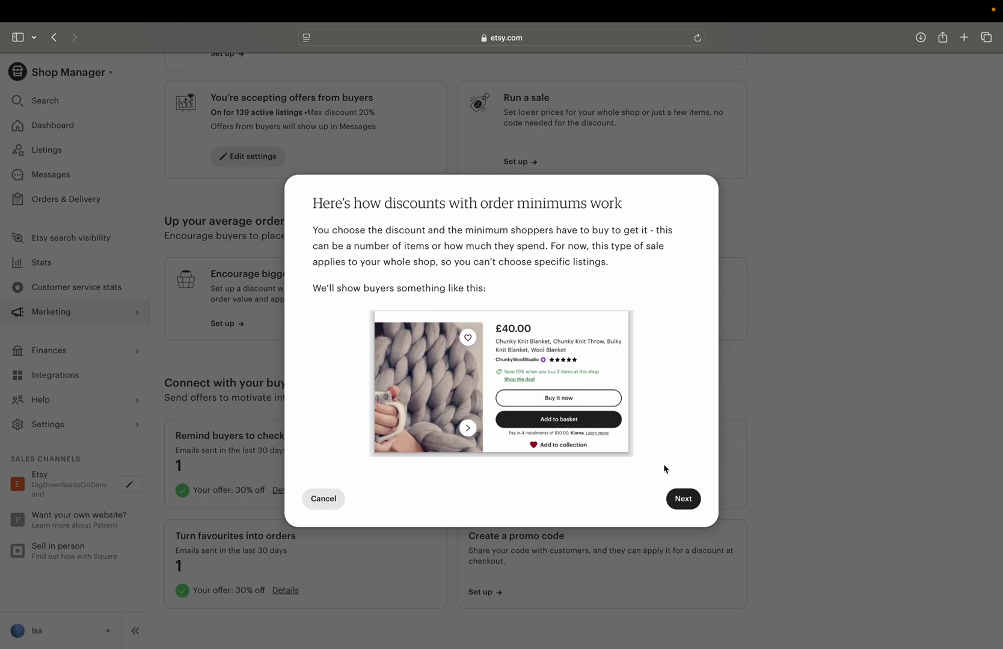
{"action": "left_click", "coordinate": [683, 499]}
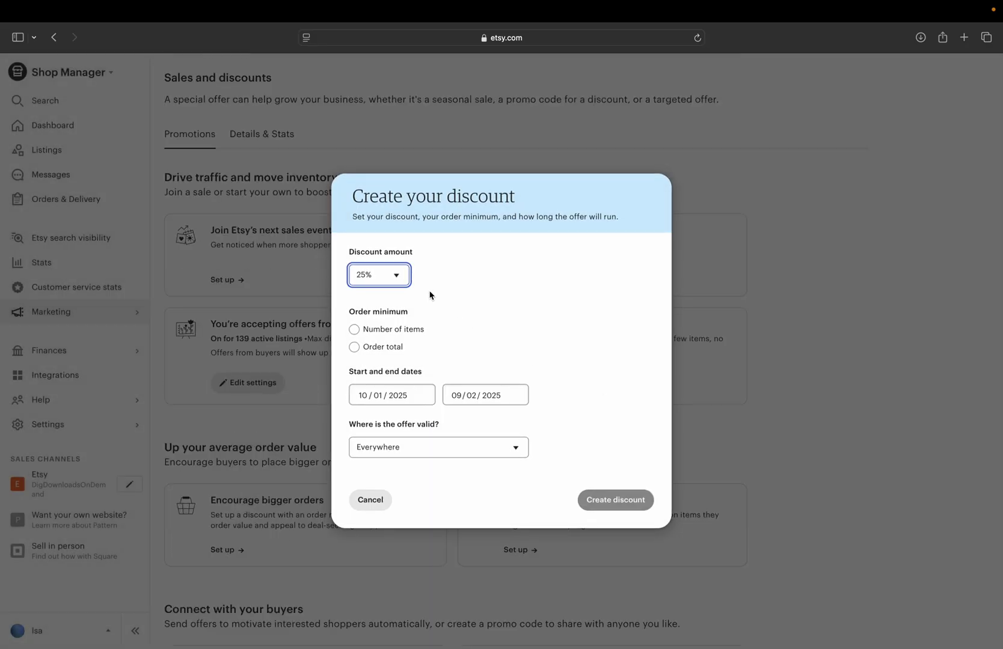
{"action": "left_click", "coordinate": [398, 280]}
{"action": "left_click", "coordinate": [397, 296]}
{"action": "left_click", "coordinate": [397, 330]}
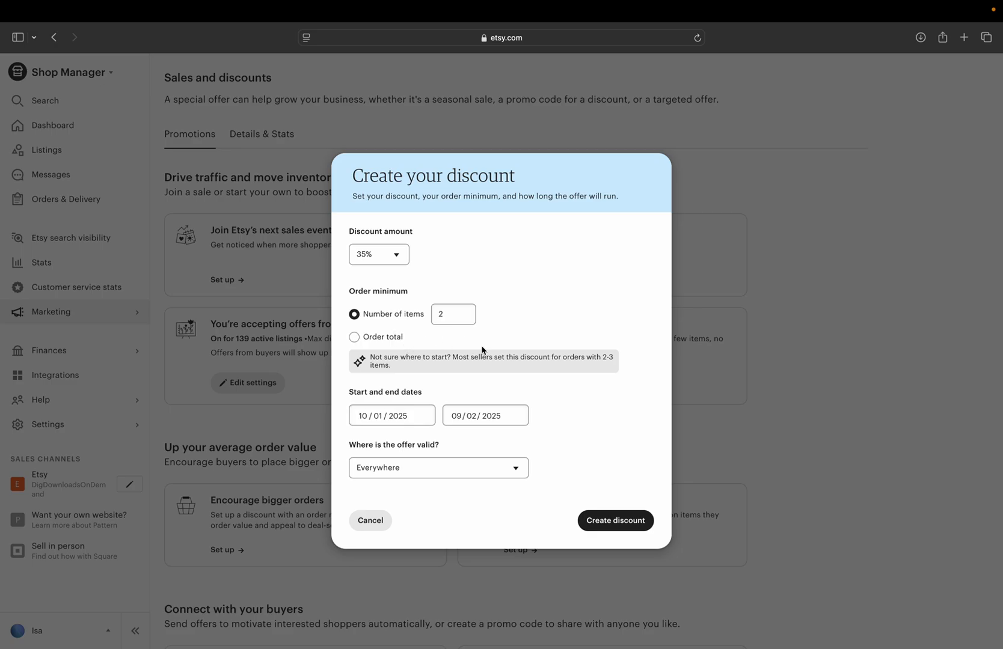
{"action": "left_click", "coordinate": [461, 318]}
{"action": "key", "text": "BackSpace"}
{"action": "type", "text": "5"}
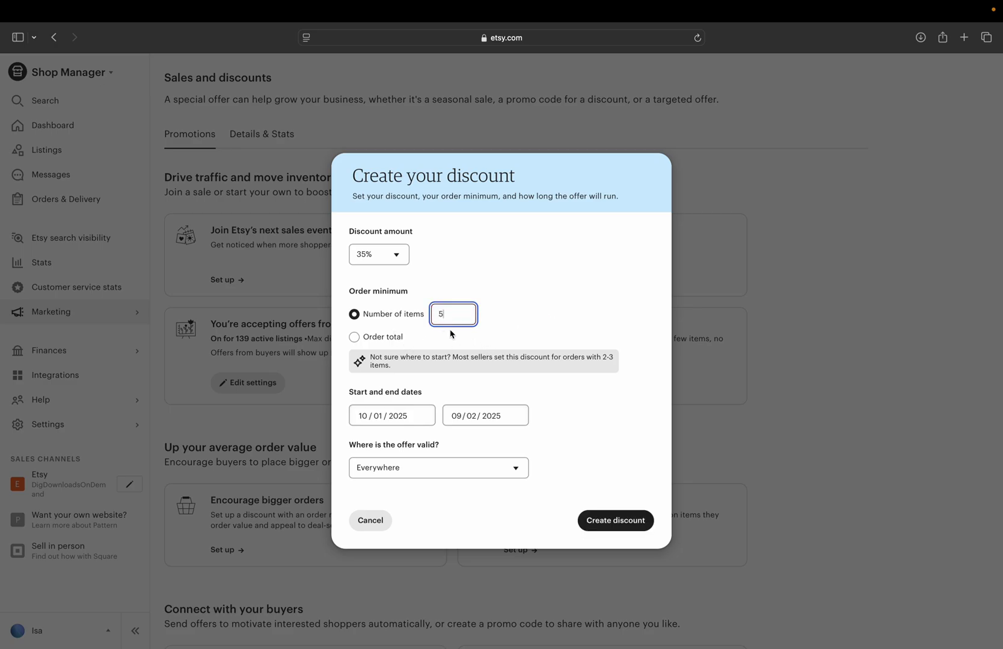
Switch to a 50.00 minimum order total and raise the discount to 45%.
{"action": "left_click", "coordinate": [392, 339]}
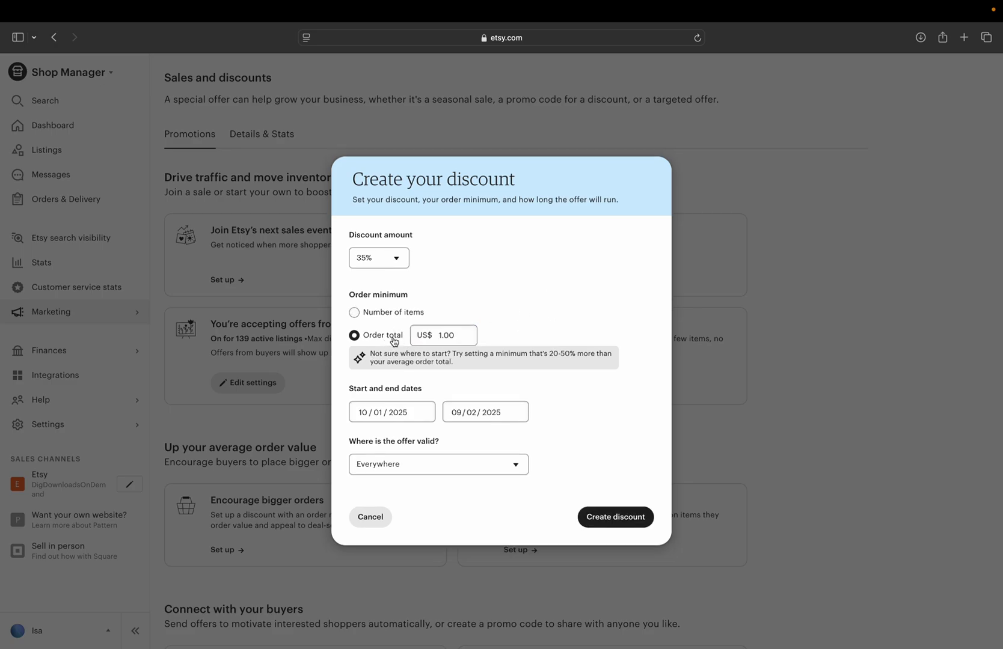
{"action": "left_click", "coordinate": [450, 335]}
{"action": "double_click", "coordinate": [450, 335]}
{"action": "type", "text": "50"}
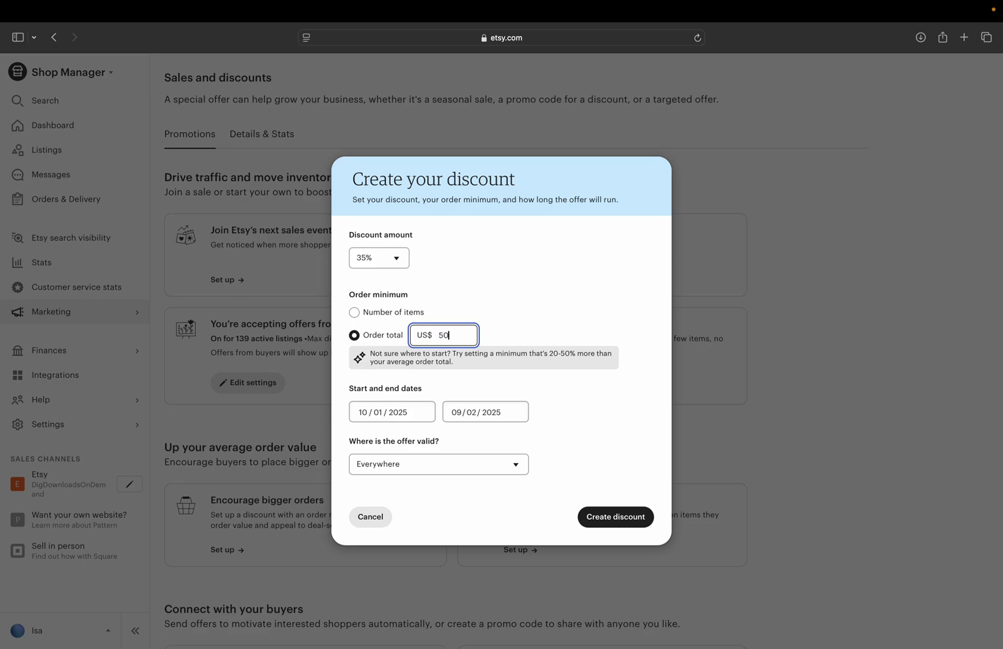
{"action": "left_click", "coordinate": [575, 260]}
{"action": "left_click", "coordinate": [385, 265]}
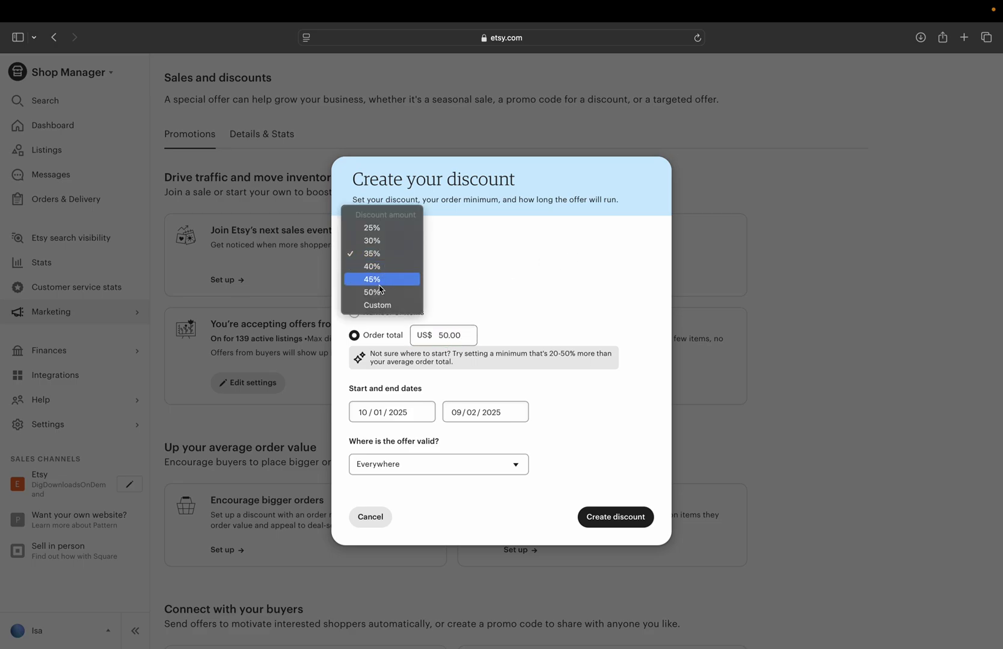
{"action": "left_click", "coordinate": [378, 285]}
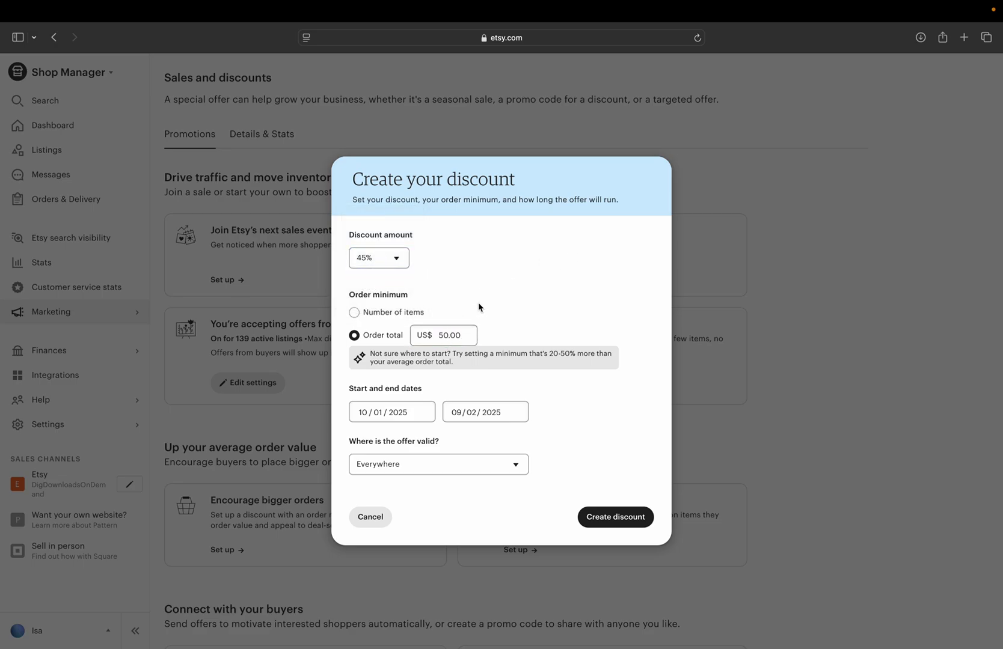
{"action": "left_click_drag", "start_coordinate": [452, 362], "coordinate": [372, 356]}
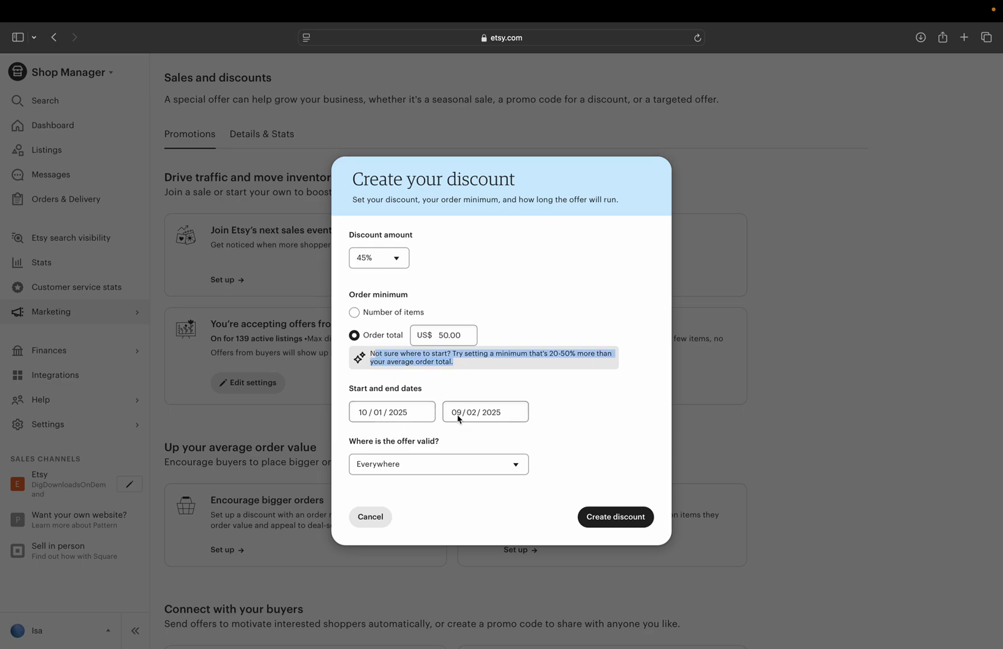
Keep the offer valid everywhere, then cancel the draft discount.
{"action": "left_click", "coordinate": [442, 470]}
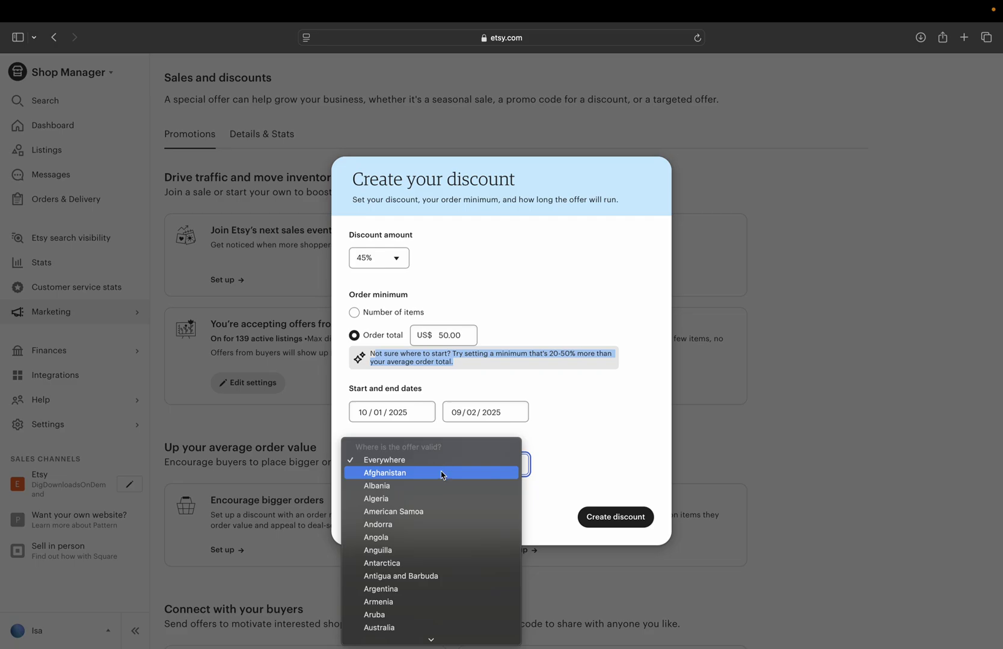
{"action": "left_click", "coordinate": [447, 460]}
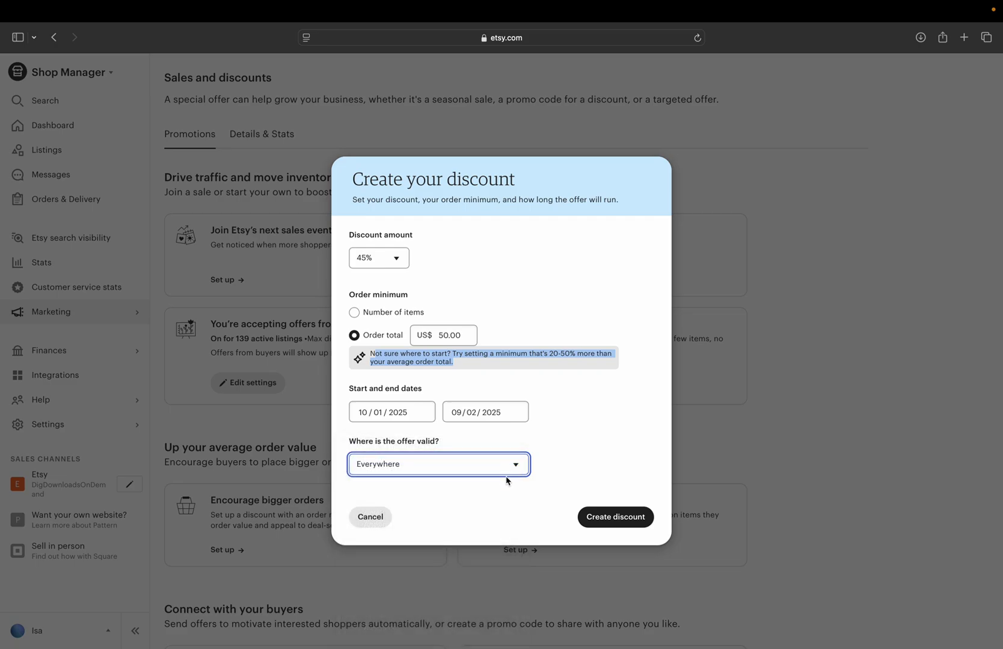
{"action": "left_click", "coordinate": [368, 518]}
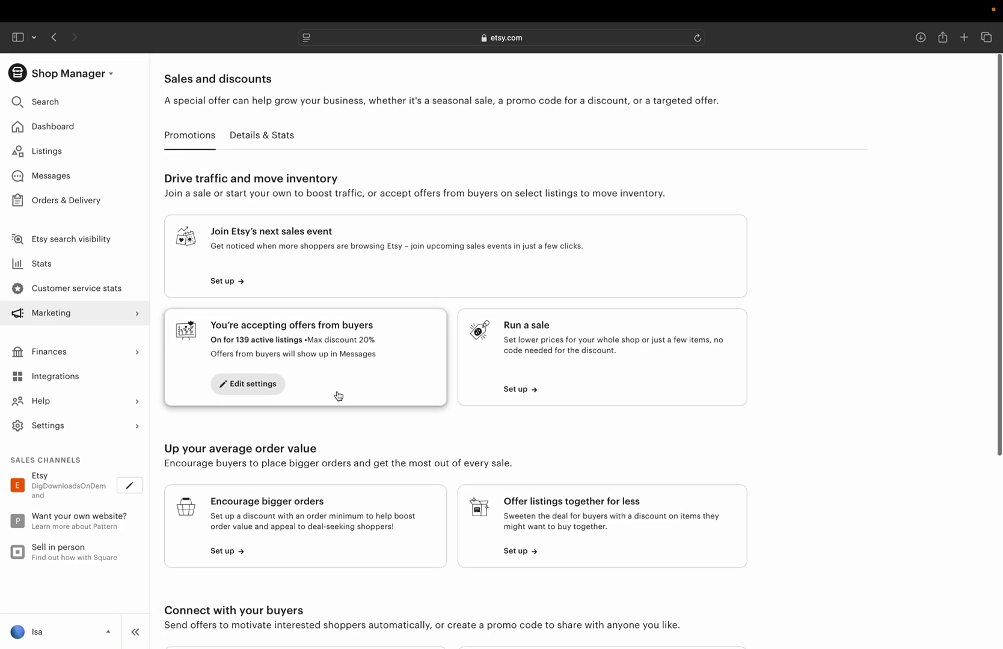
Start a bundle offer with the white, window table and kitchen worktop 11oz mug mockups.
{"action": "scroll", "coordinate": [302, 476], "scroll_direction": "down", "scroll_amount": 3}
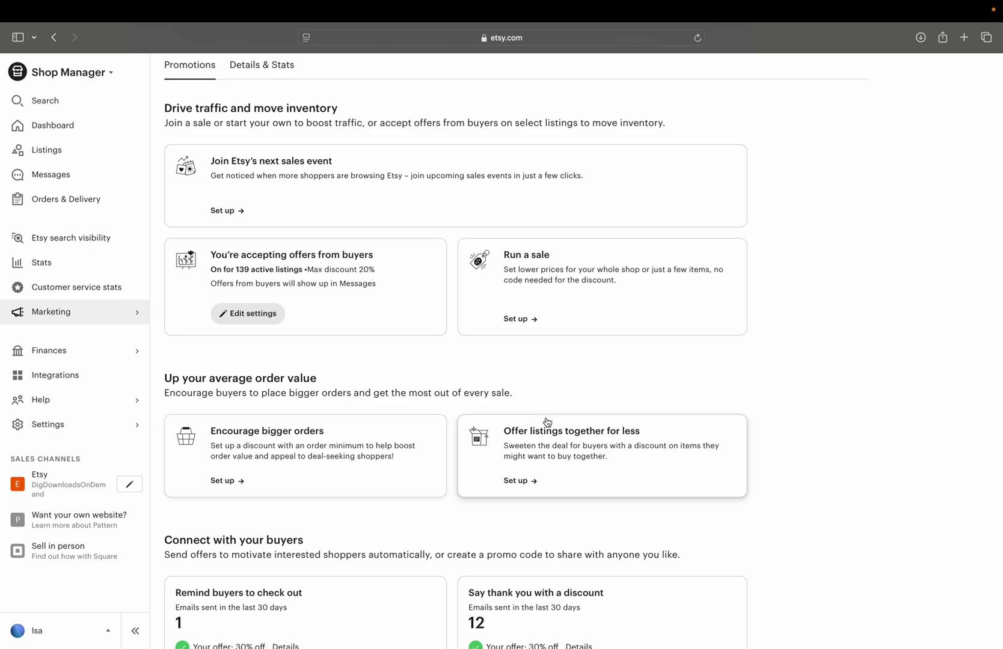
{"action": "left_click", "coordinate": [547, 436]}
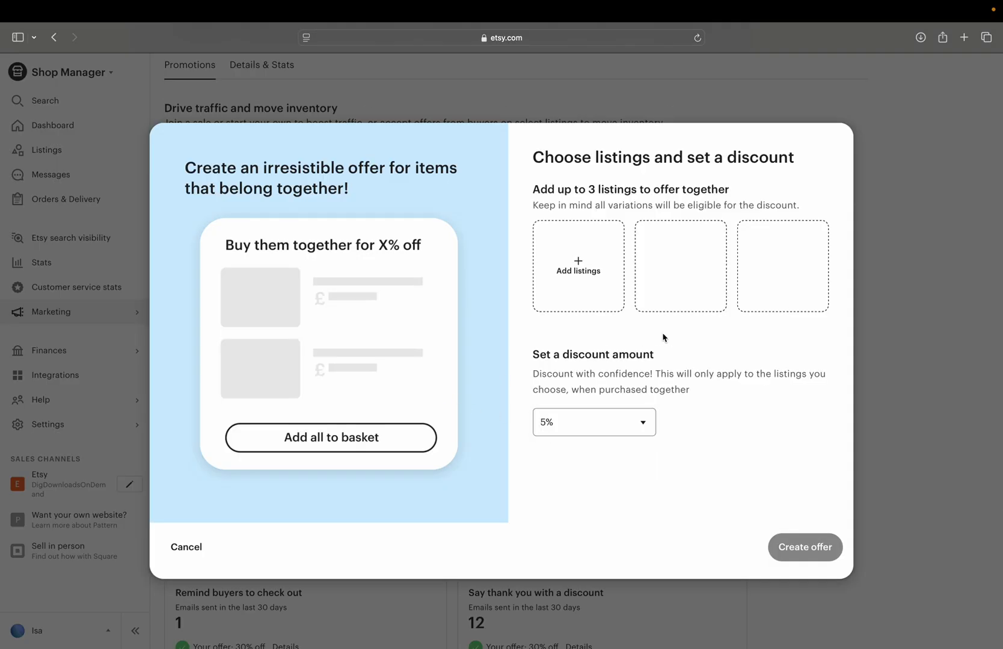
{"action": "left_click", "coordinate": [605, 290]}
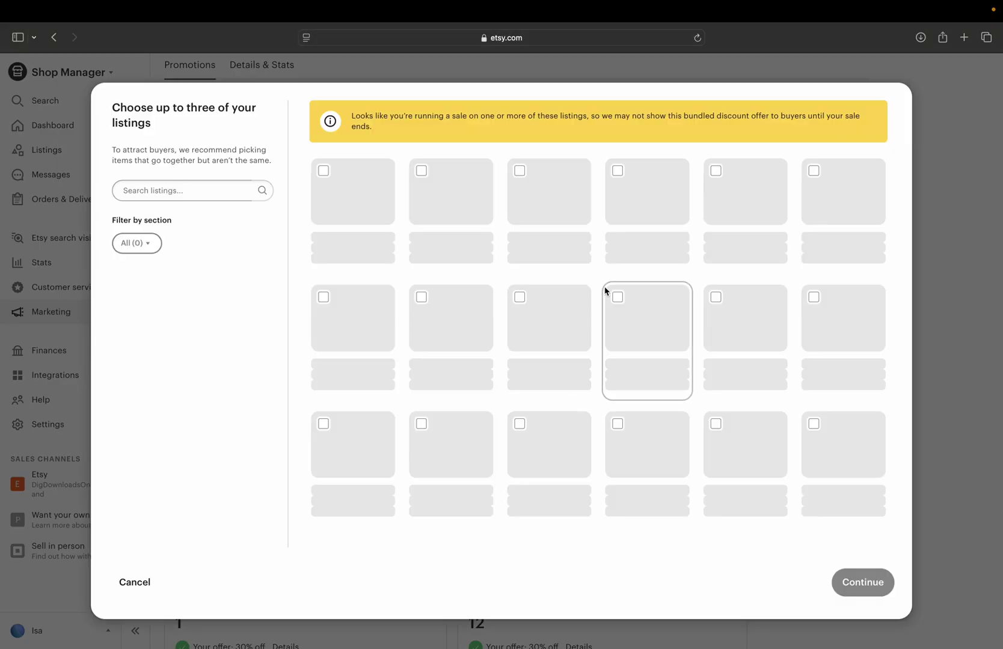
{"action": "left_click", "coordinate": [535, 305]}
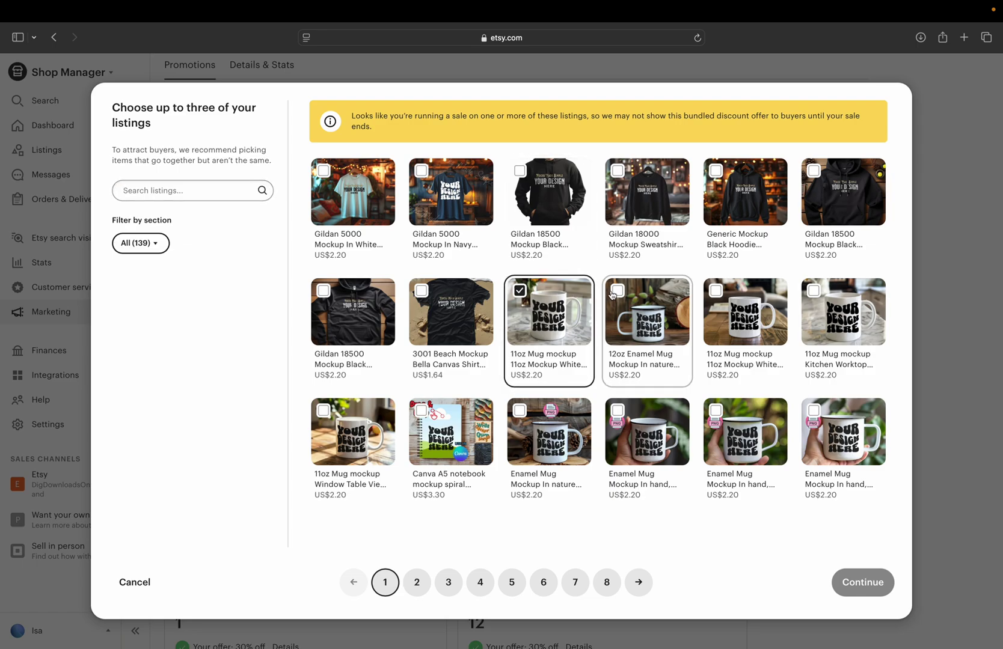
{"action": "left_click", "coordinate": [324, 414]}
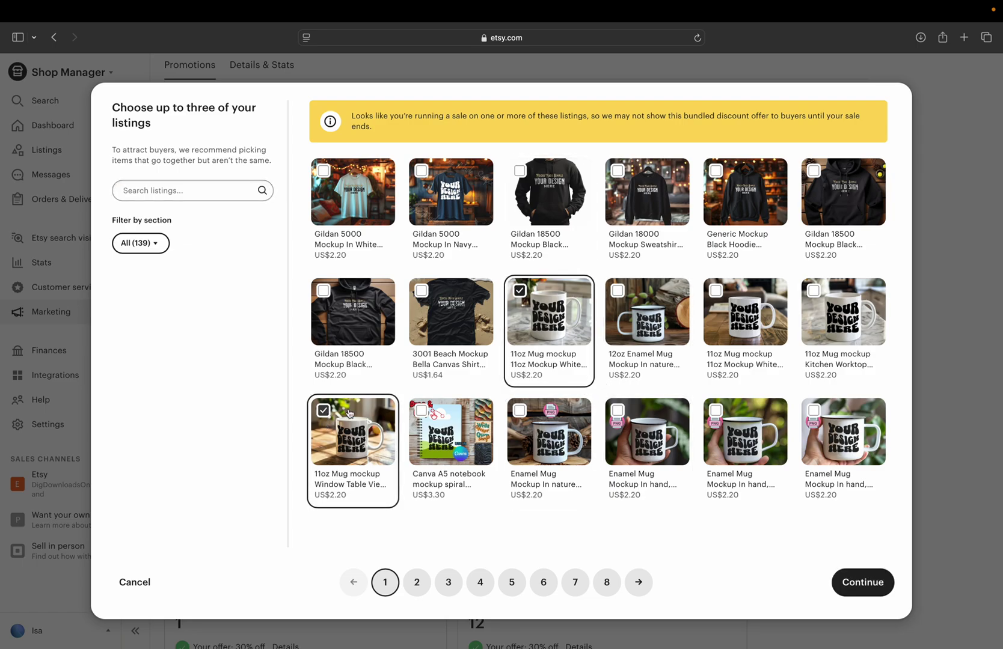
{"action": "left_click", "coordinate": [814, 291]}
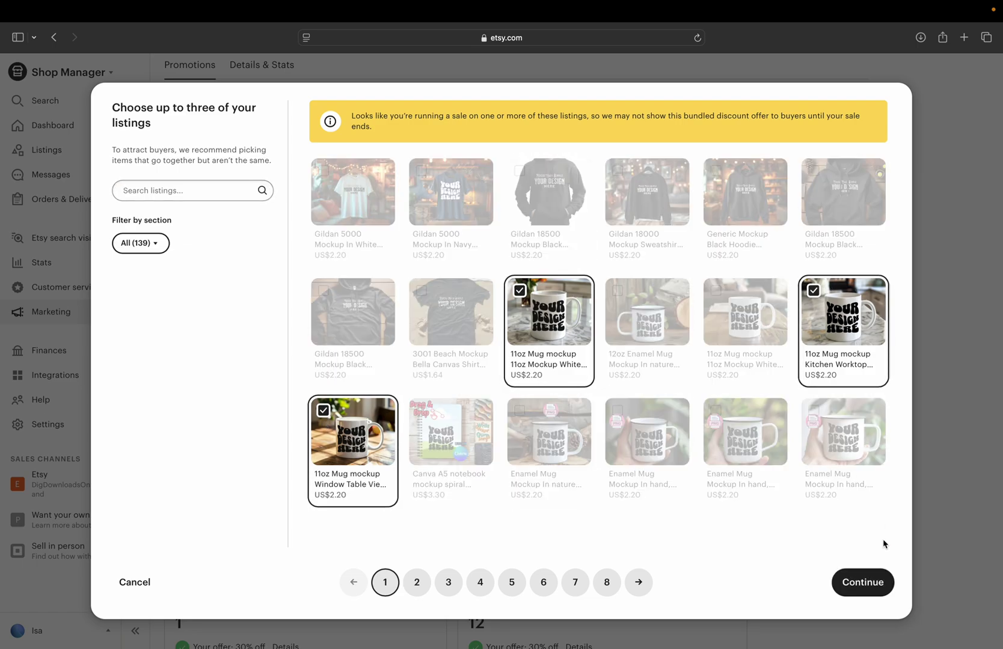
{"action": "left_click", "coordinate": [872, 584]}
Set the bundle discount to 35%.
{"action": "left_click_drag", "start_coordinate": [751, 401], "coordinate": [735, 402]}
{"action": "left_click", "coordinate": [523, 448]}
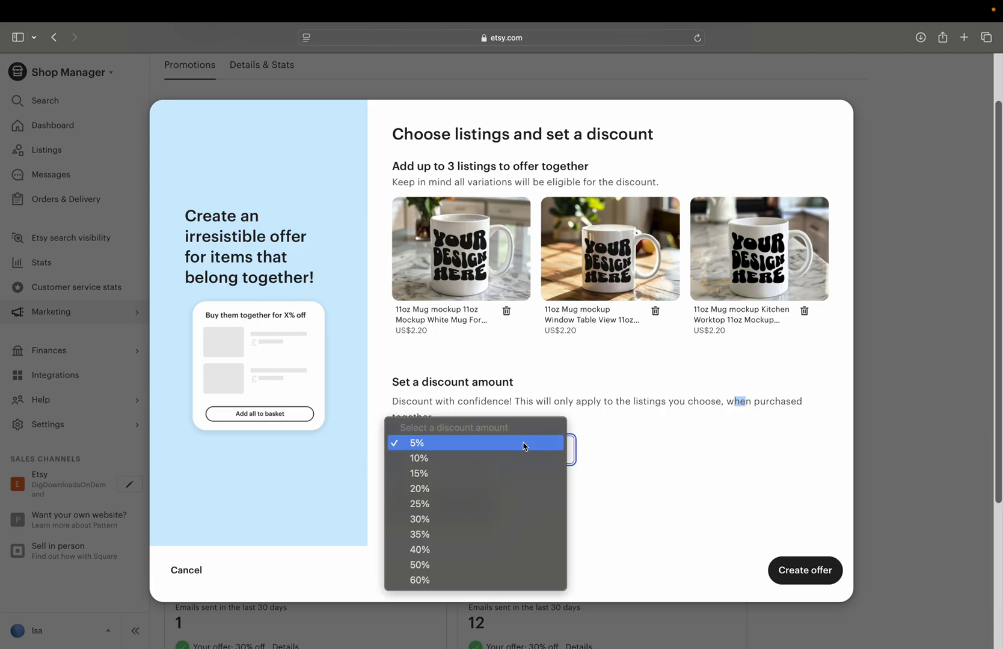
{"action": "left_click", "coordinate": [495, 535]}
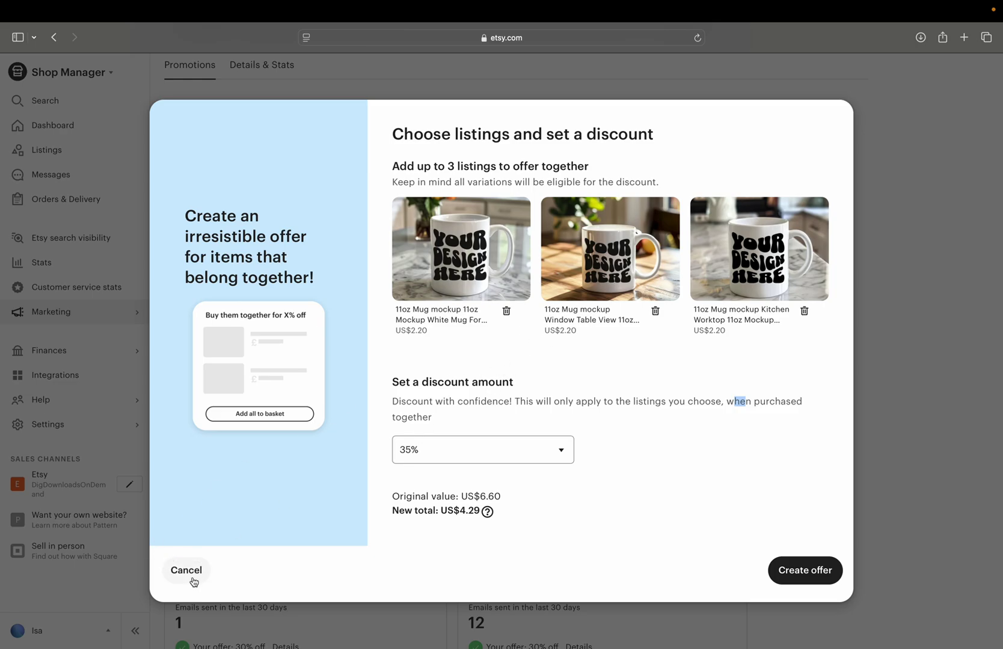
Cancel the bundle draft and scroll down to the Connect with your buyers section.
{"action": "left_click", "coordinate": [187, 570]}
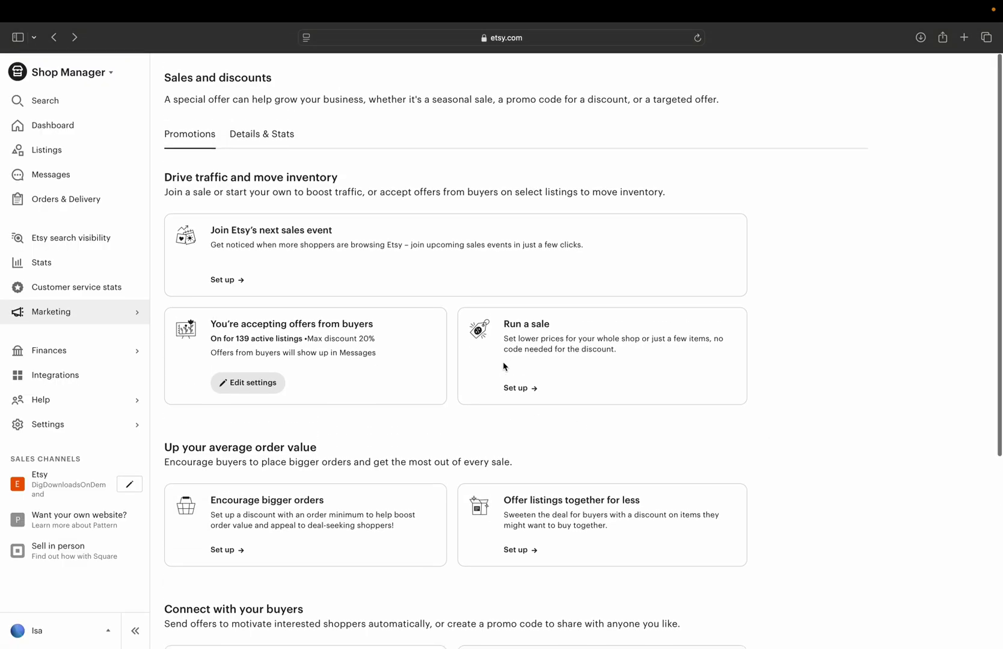
{"action": "scroll", "coordinate": [505, 367], "scroll_direction": "down", "scroll_amount": 5}
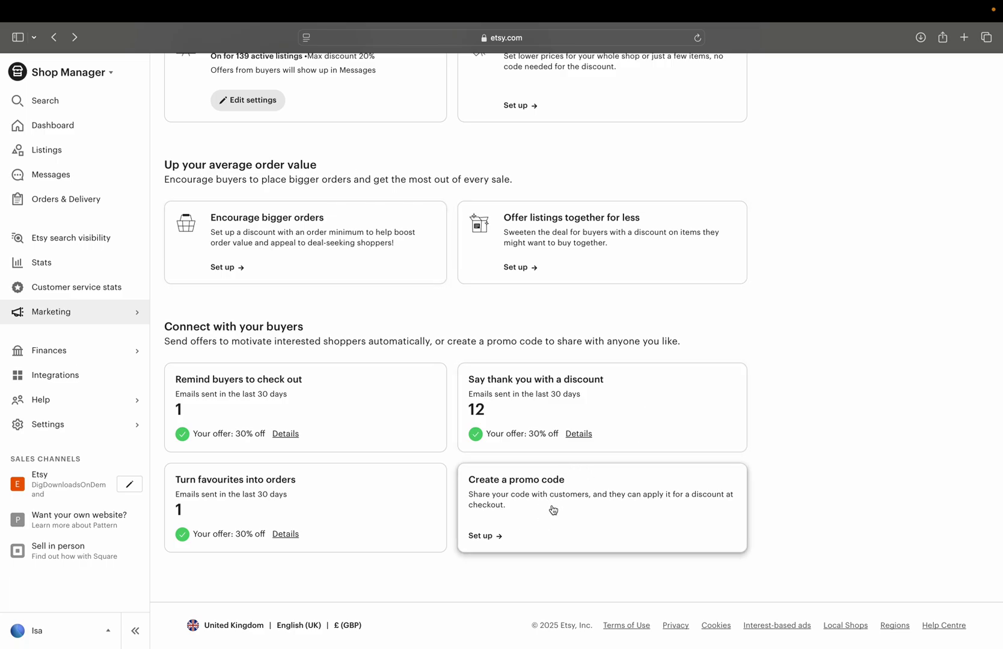
Start a new promo code from 'Create a promo code' and review its explanation.
{"action": "left_click", "coordinate": [516, 516]}
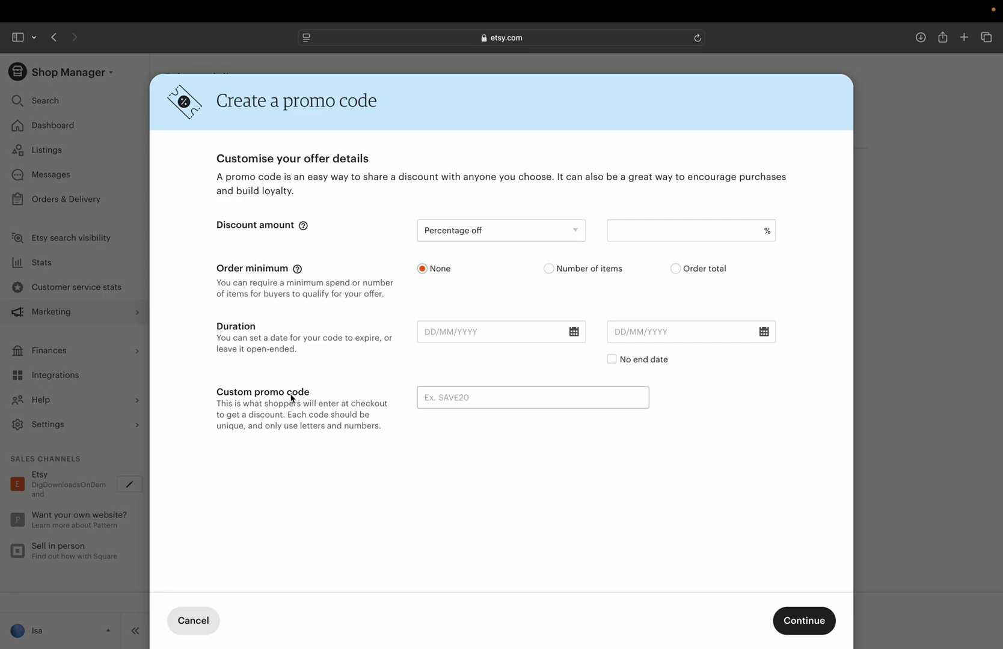
{"action": "left_click_drag", "start_coordinate": [220, 410], "coordinate": [315, 403]}
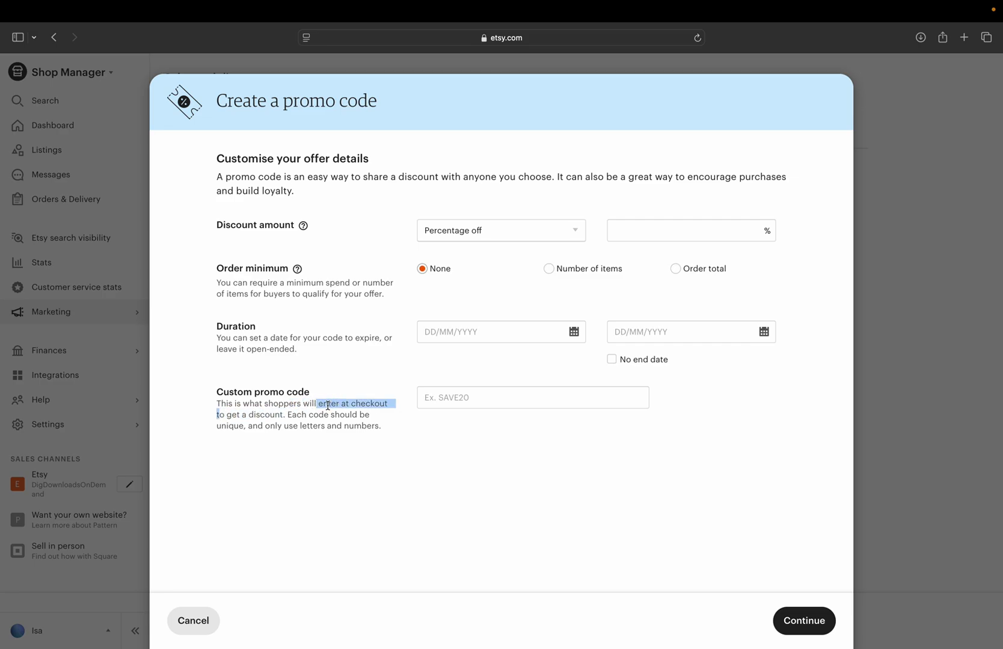
{"action": "double_click", "coordinate": [327, 405]}
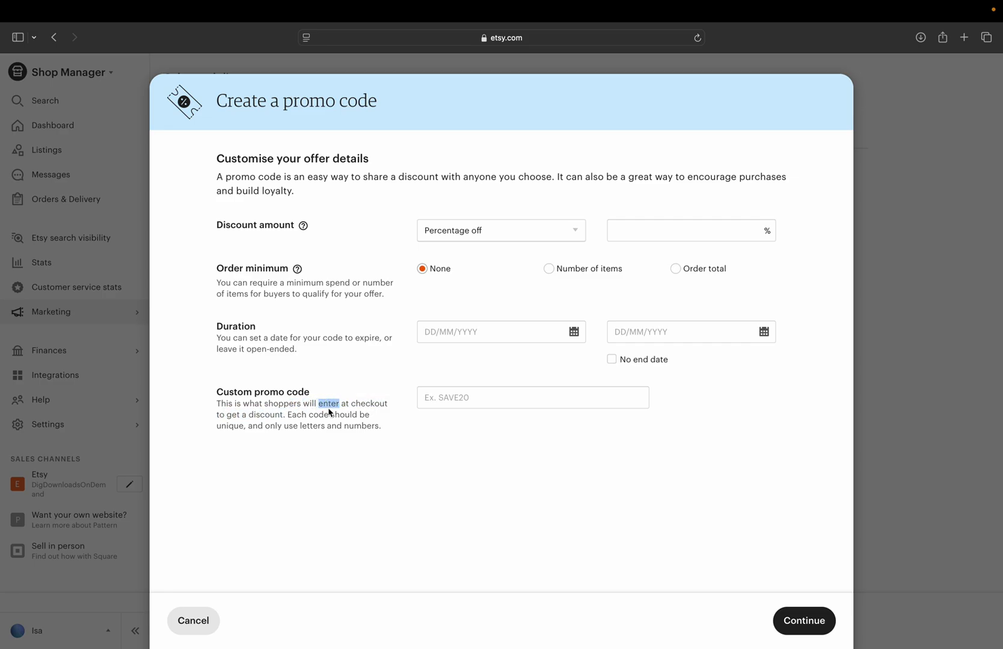
Enter the custom promo code BJK3JKN34OIJR3BJKFN, removing the stray semicolon.
{"action": "left_click", "coordinate": [494, 398]}
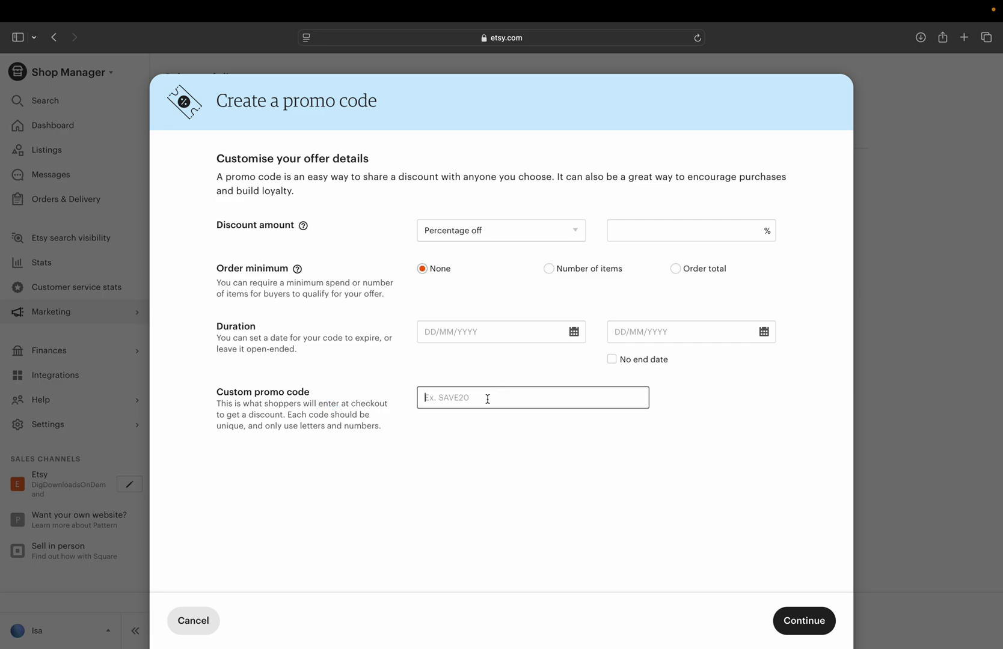
{"action": "type", "text": "BJK;3JKN34OIJR3BJKFN"}
{"action": "left_click", "coordinate": [441, 397]}
{"action": "key", "text": "BackSpace"}
{"action": "double_click", "coordinate": [459, 398]}
{"action": "left_click", "coordinate": [533, 224]}
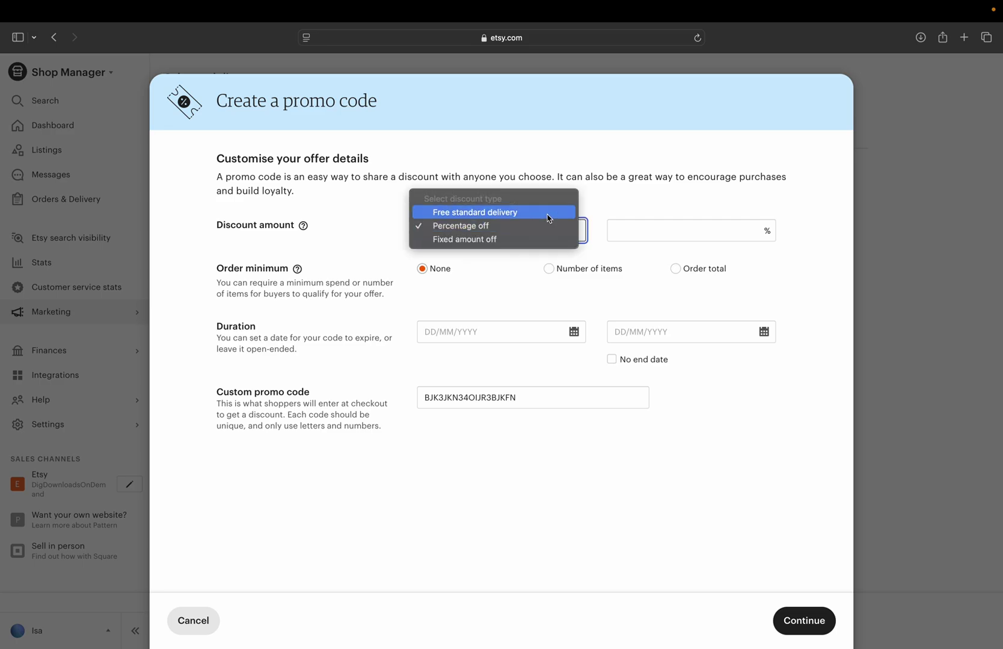
Keep the discount type as percentage off and set it to 60%.
{"action": "left_click", "coordinate": [545, 226]}
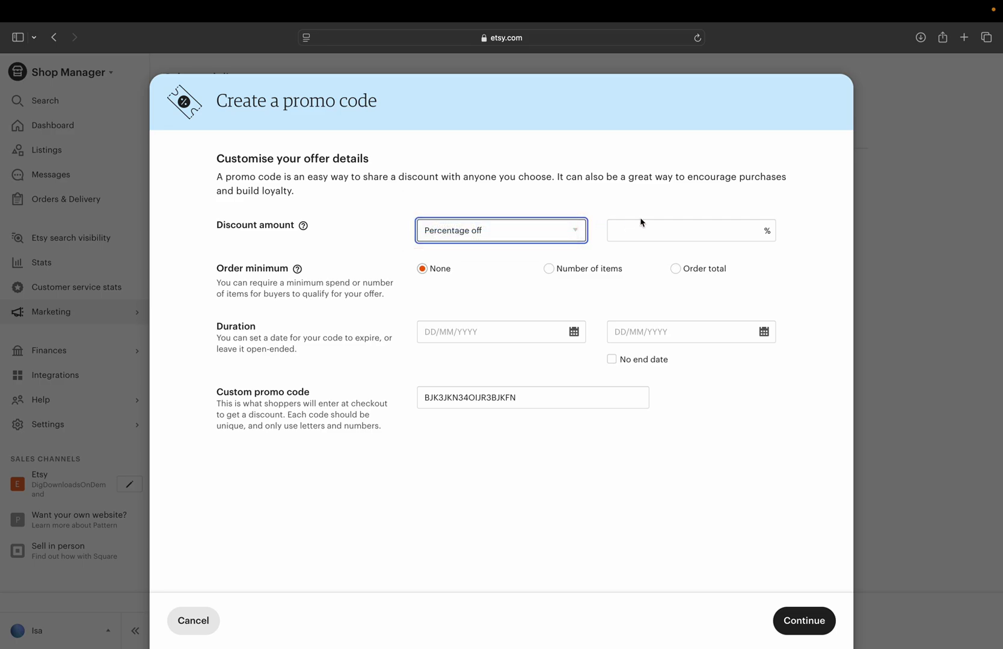
{"action": "left_click", "coordinate": [649, 228]}
{"action": "type", "text": "60"}
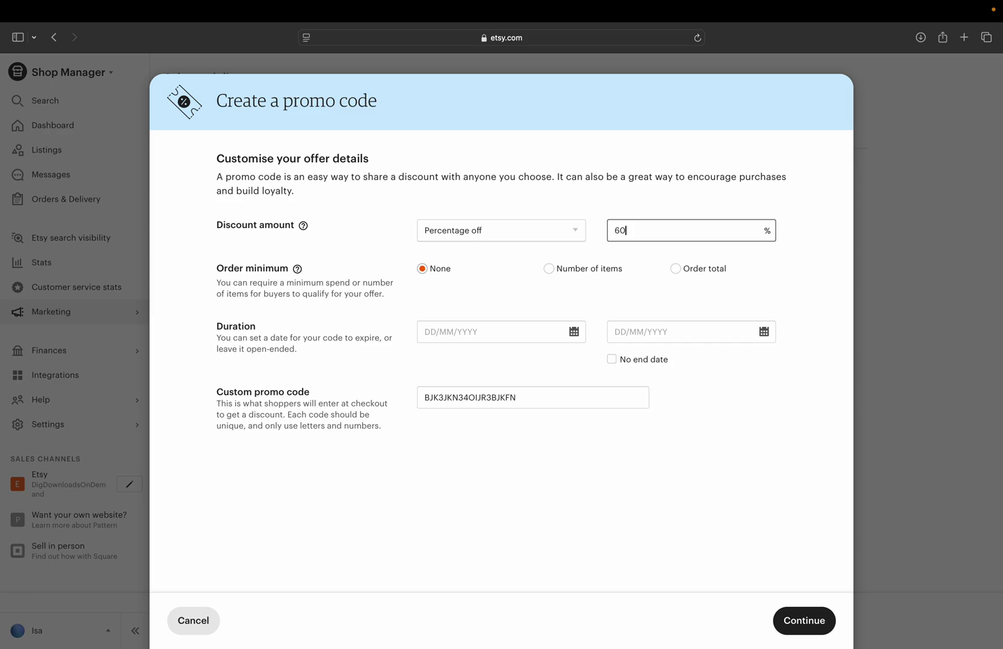
{"action": "left_click", "coordinate": [625, 282]}
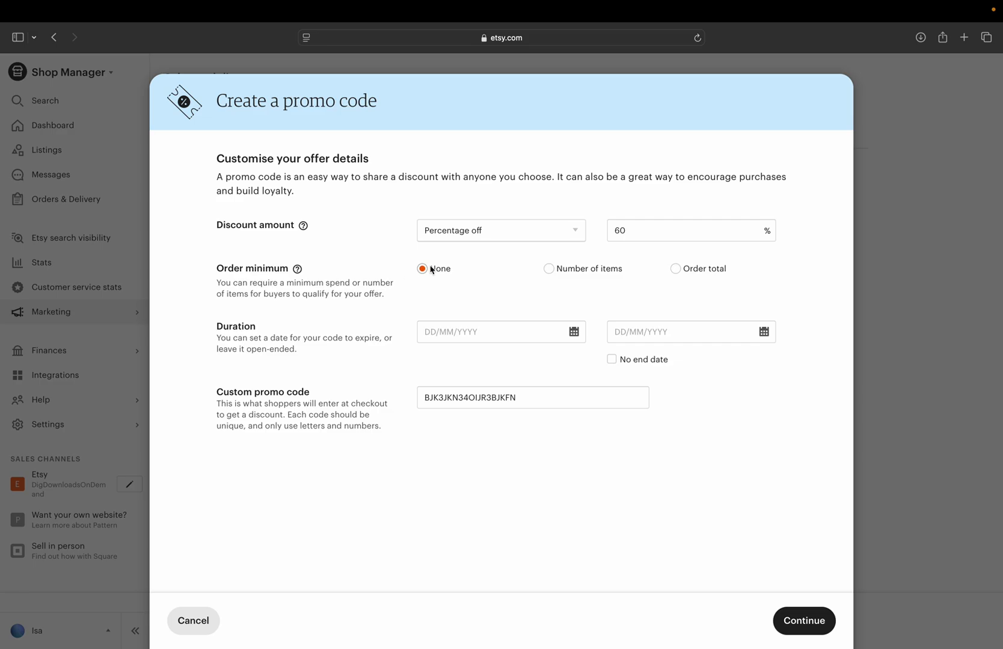
Require a minimum order total of US$10.00 instead of an item count.
{"action": "left_click", "coordinate": [559, 272]}
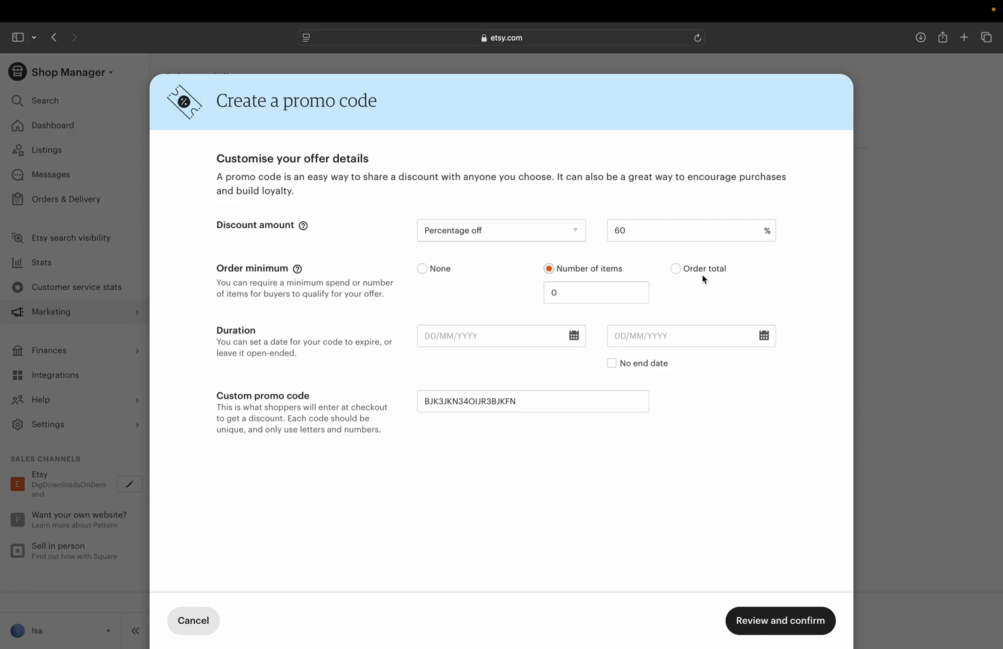
{"action": "left_click", "coordinate": [703, 271]}
{"action": "left_click", "coordinate": [562, 270]}
{"action": "left_click", "coordinate": [569, 291]}
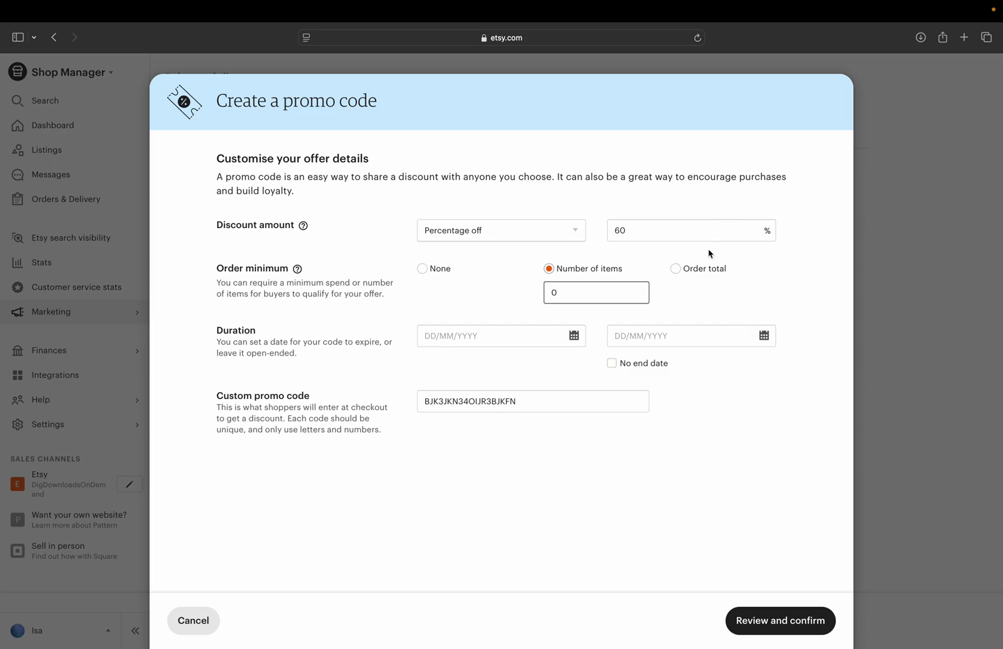
{"action": "left_click", "coordinate": [706, 268]}
{"action": "left_click", "coordinate": [709, 291]}
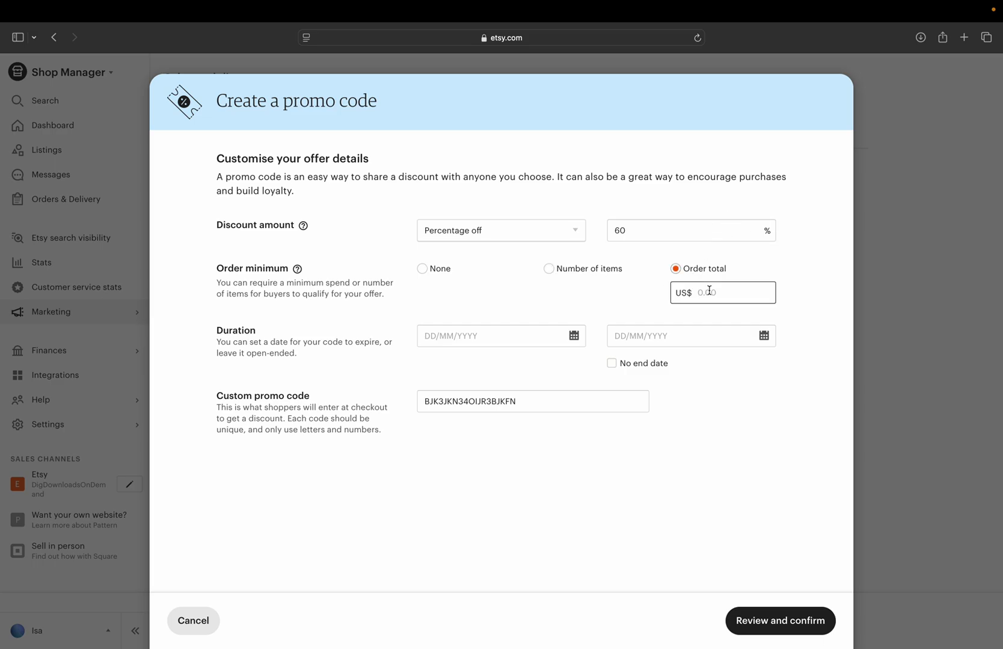
{"action": "type", "text": "10"}
Let the promo code run with no end date.
{"action": "left_click", "coordinate": [485, 329]}
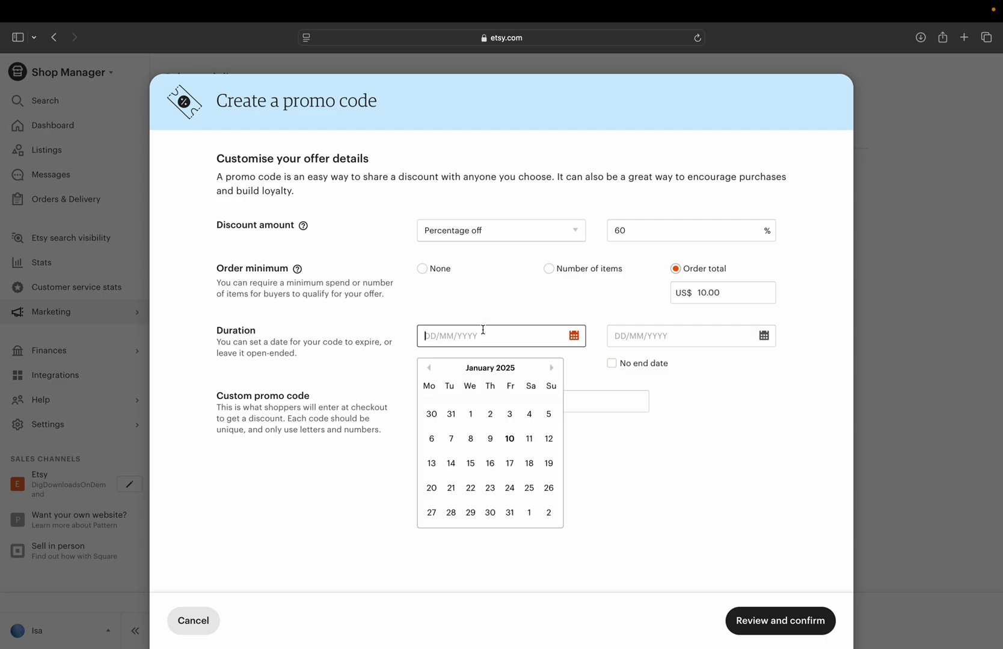
{"action": "left_click", "coordinate": [612, 363]}
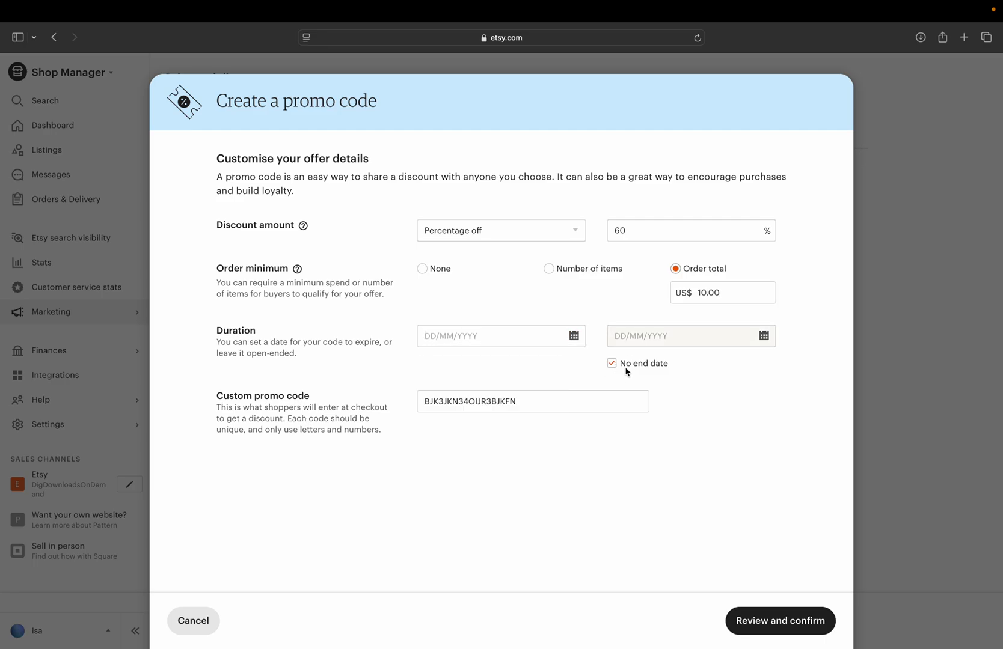
{"action": "double_click", "coordinate": [484, 404]}
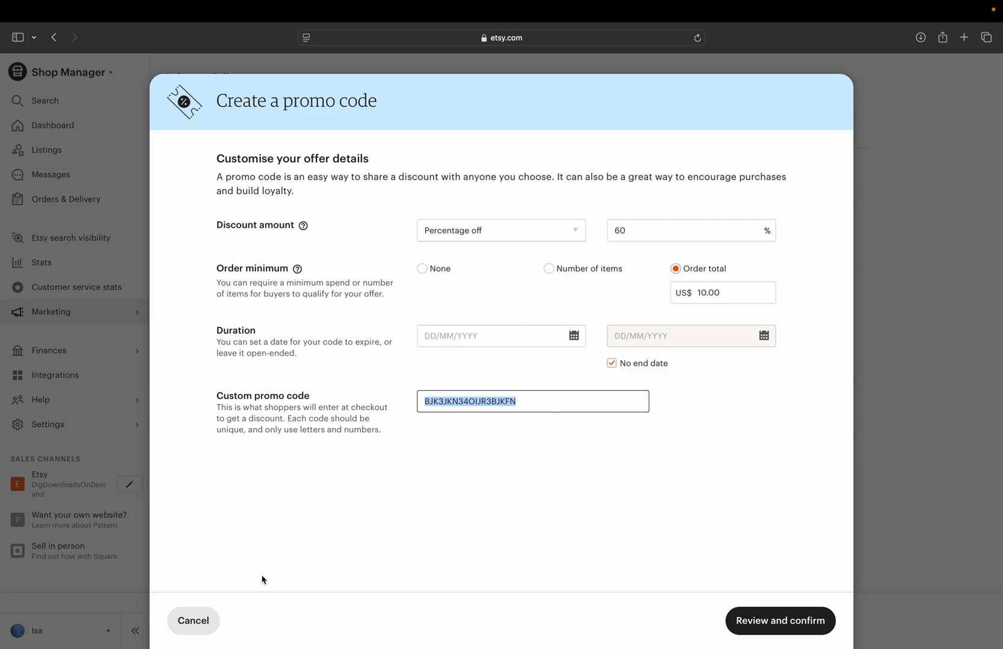
Cancel the 60% promo code draft without creating it, back on Sales and discounts.
{"action": "left_click", "coordinate": [193, 621]}
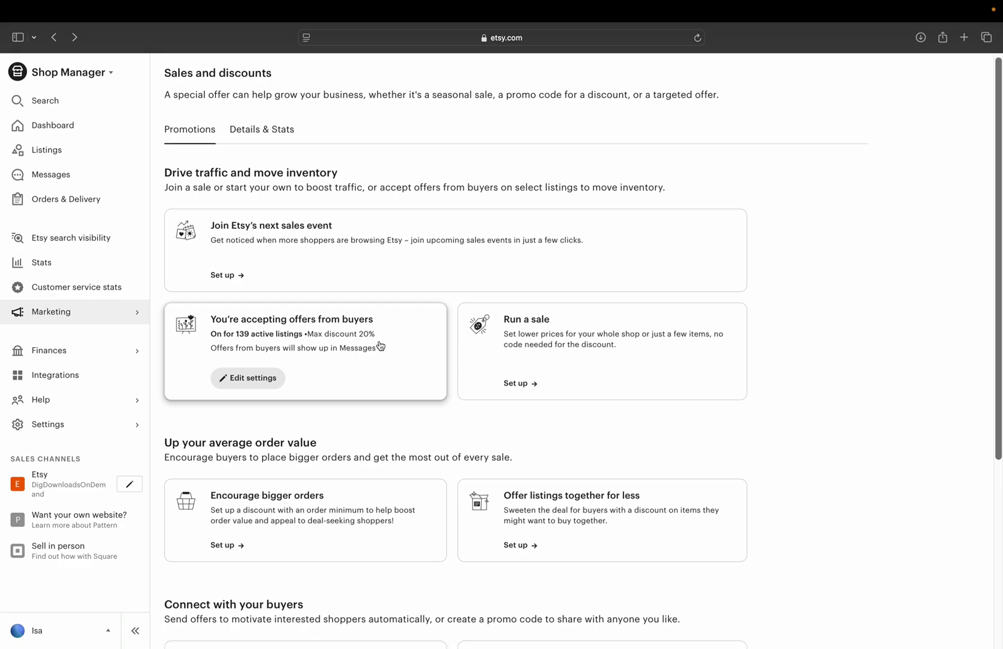
{"action": "scroll", "coordinate": [381, 347], "scroll_direction": "down", "scroll_amount": 5}
{"action": "scroll", "coordinate": [521, 262], "scroll_direction": "up", "scroll_amount": 5}
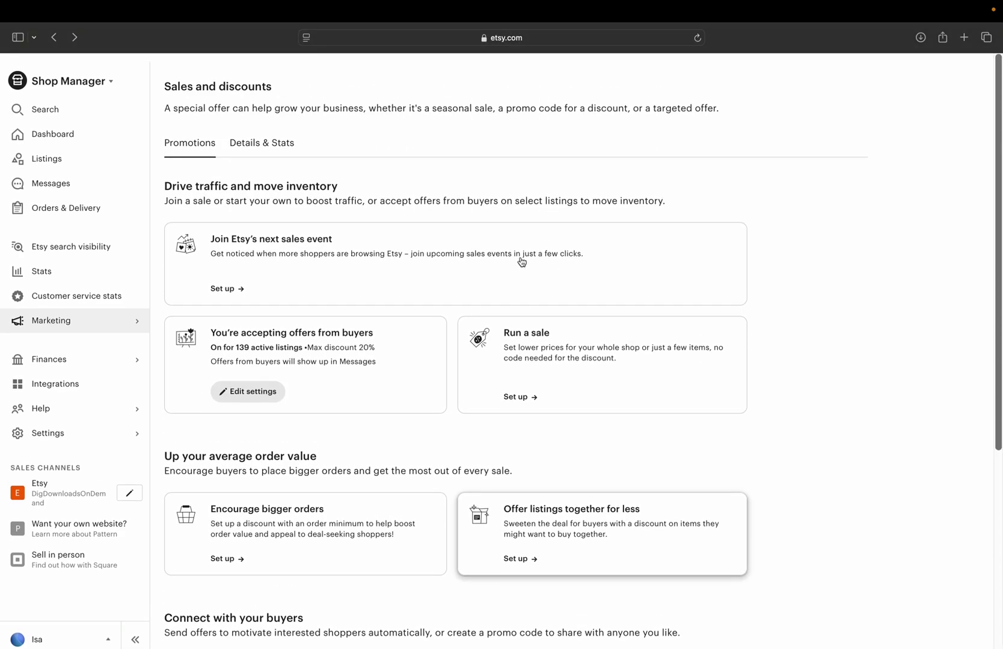